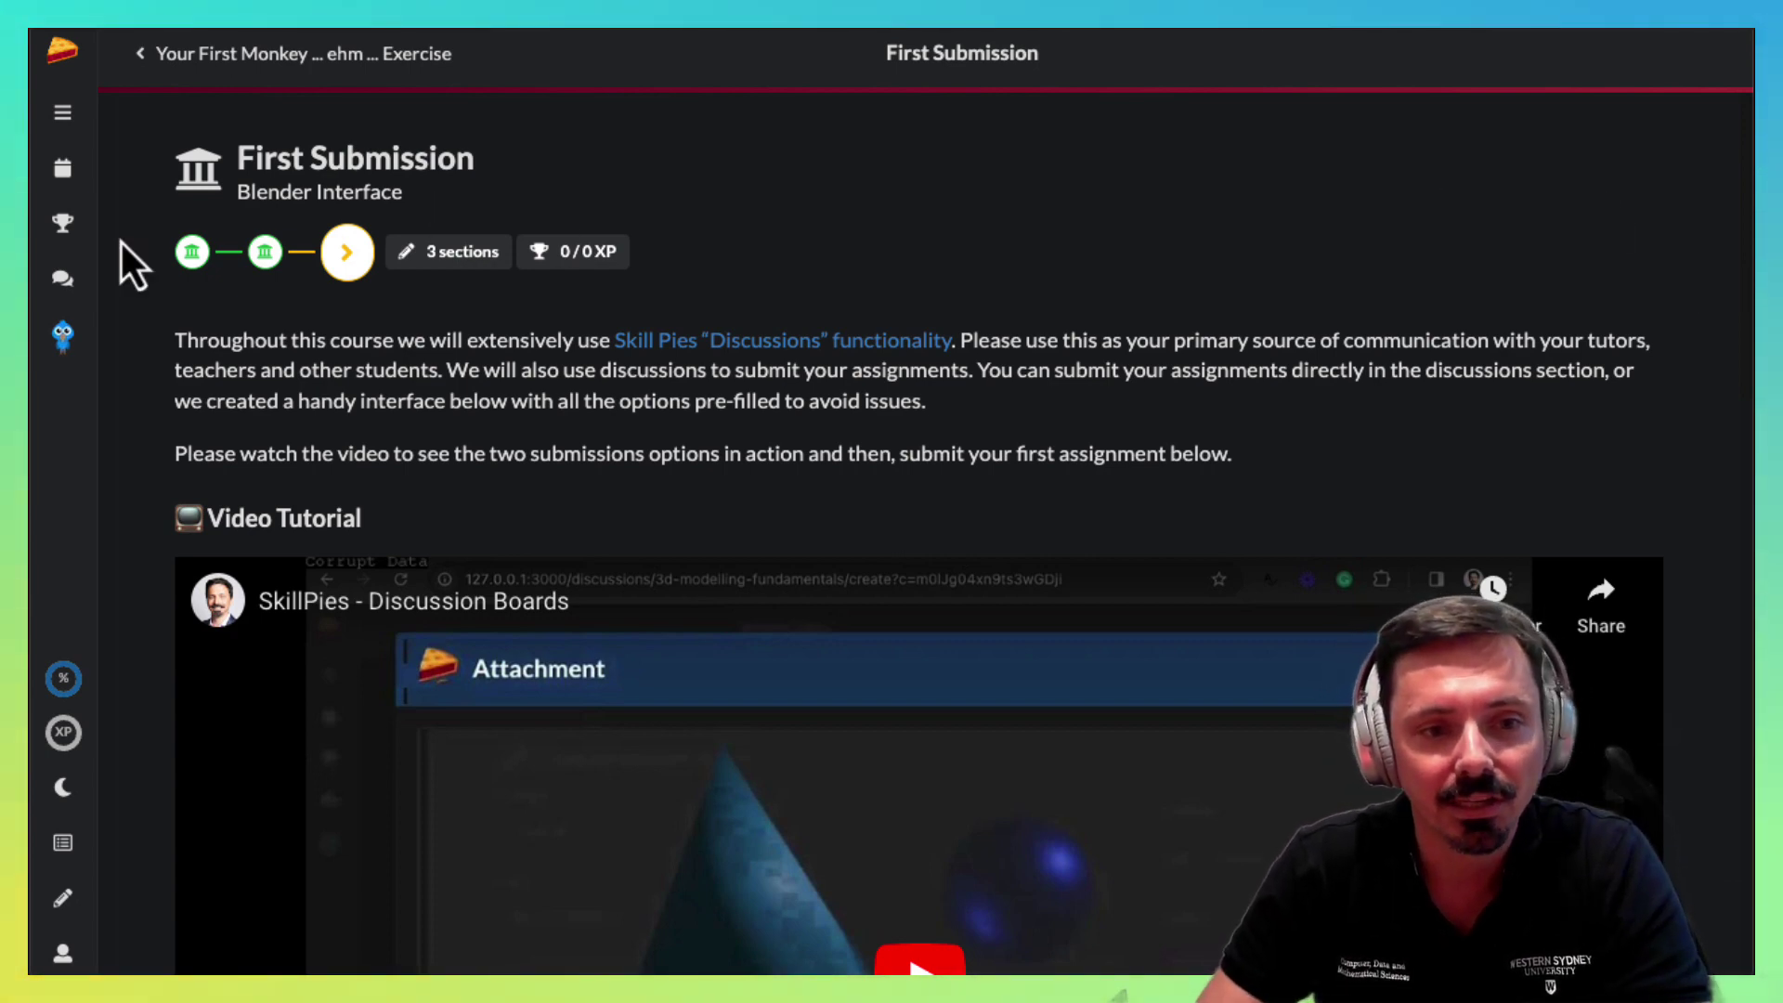
Look at the course discussions board and review the submission instructions and the Submit to Discussions form on the First Submission page.
{"action": "left_click", "coordinate": [64, 282]}
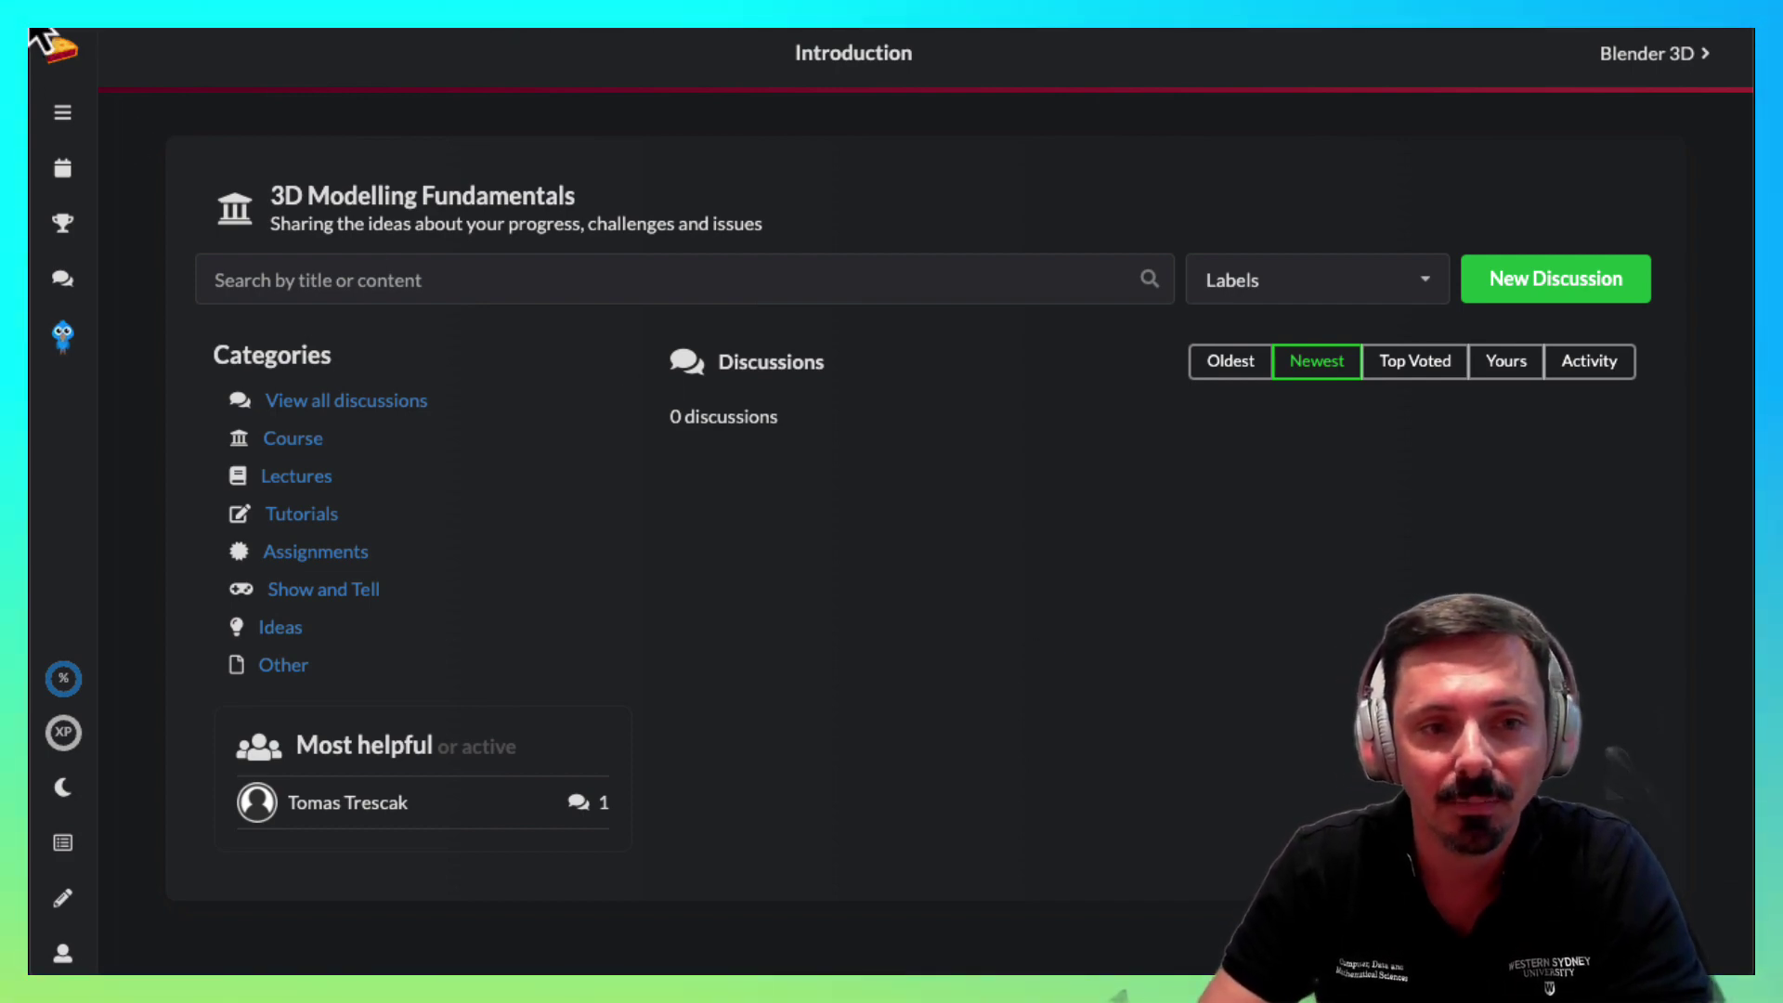
{"action": "key", "text": "alt+Left"}
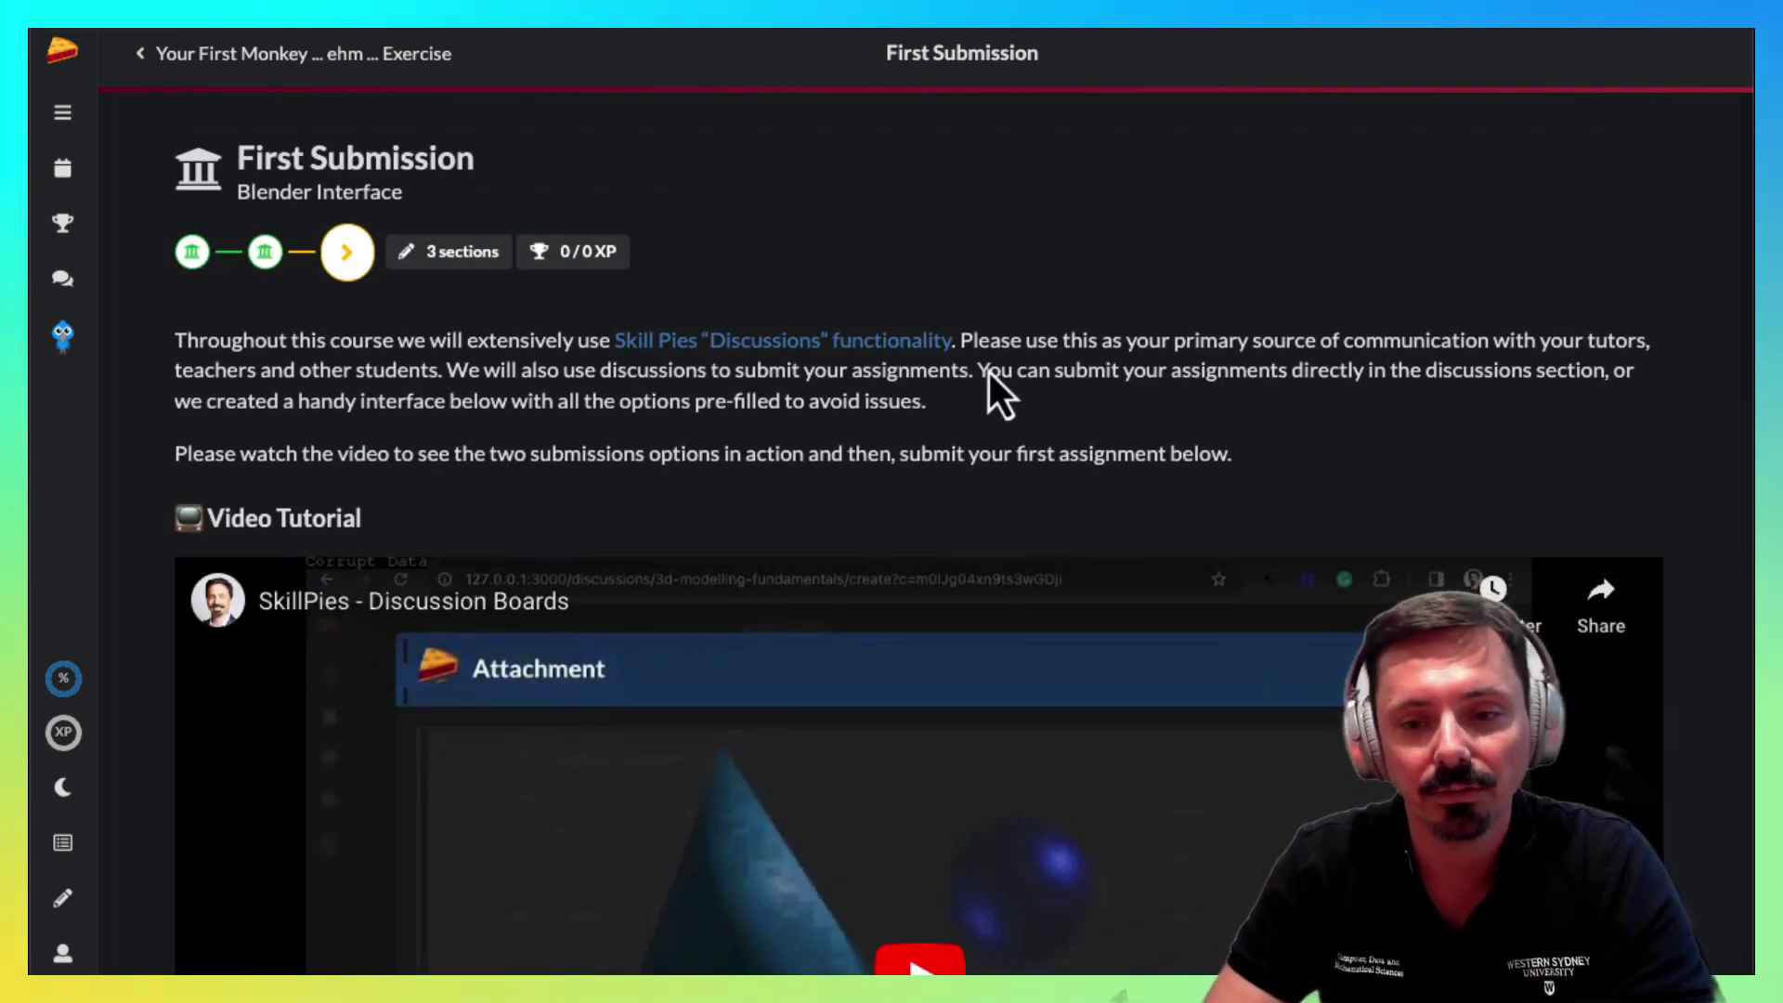
{"action": "scroll", "coordinate": [990, 372], "scroll_direction": "down", "scroll_amount": 10}
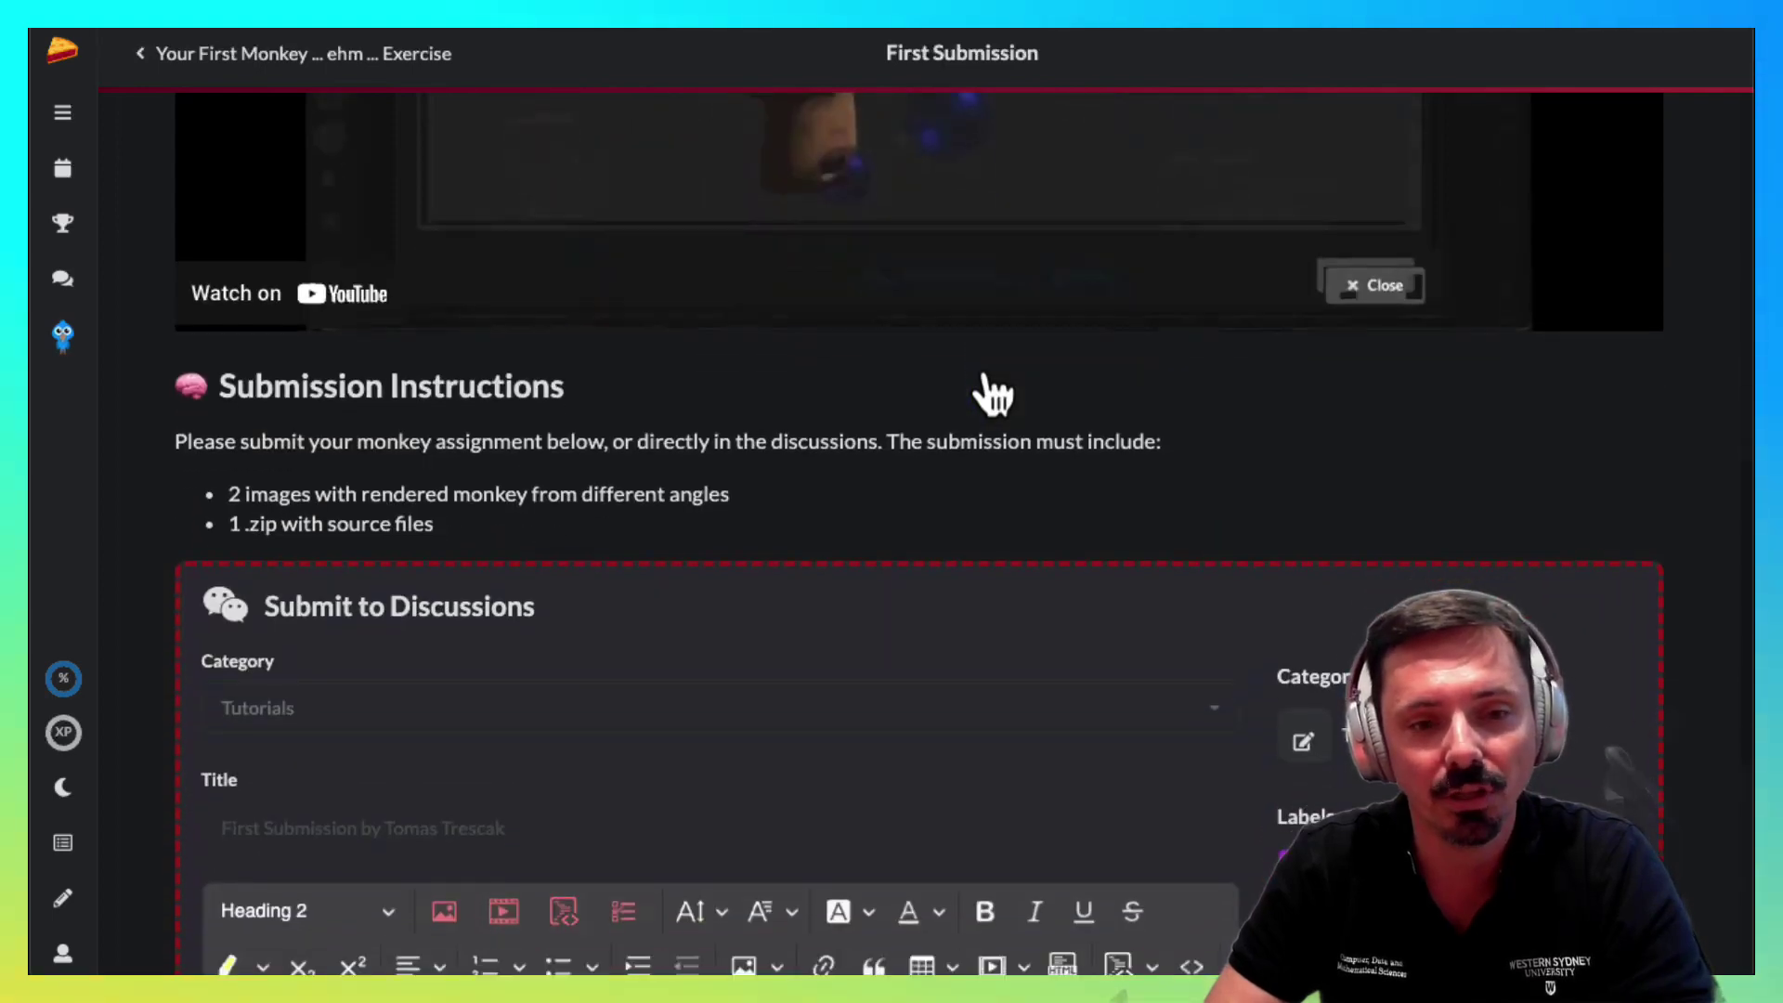
{"action": "scroll", "coordinate": [981, 379], "scroll_direction": "down", "scroll_amount": 3}
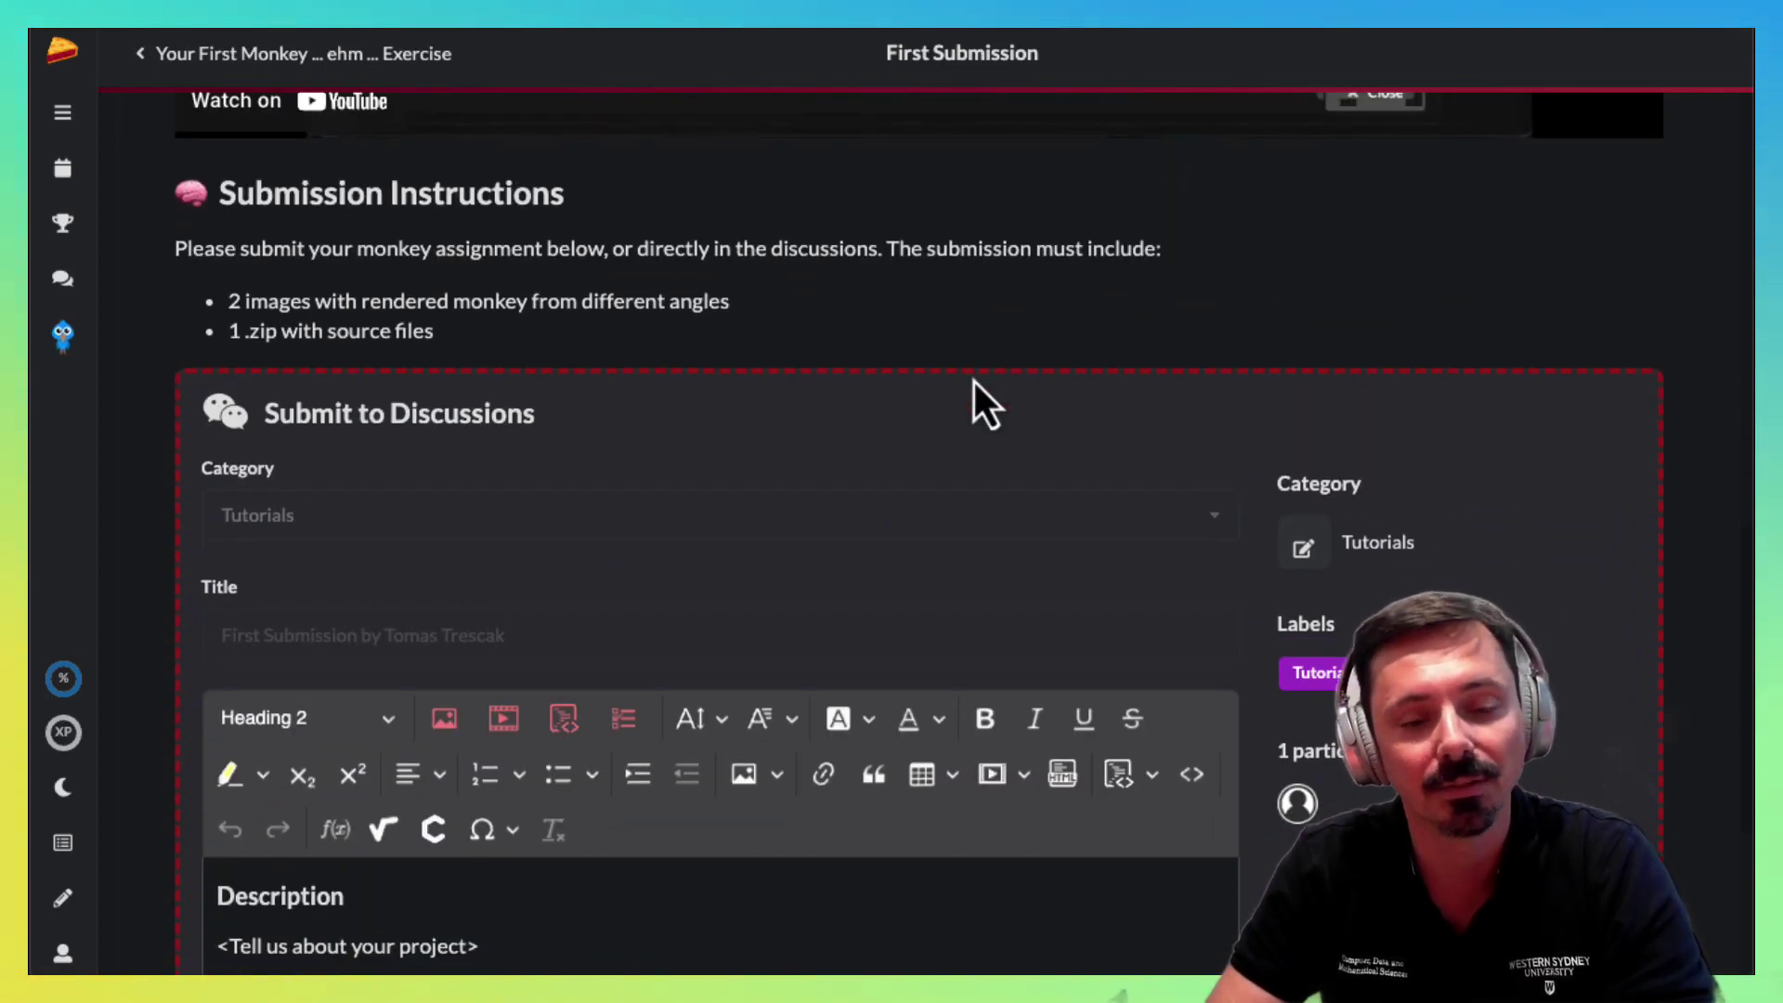
{"action": "scroll", "coordinate": [954, 373], "scroll_direction": "down", "scroll_amount": 1}
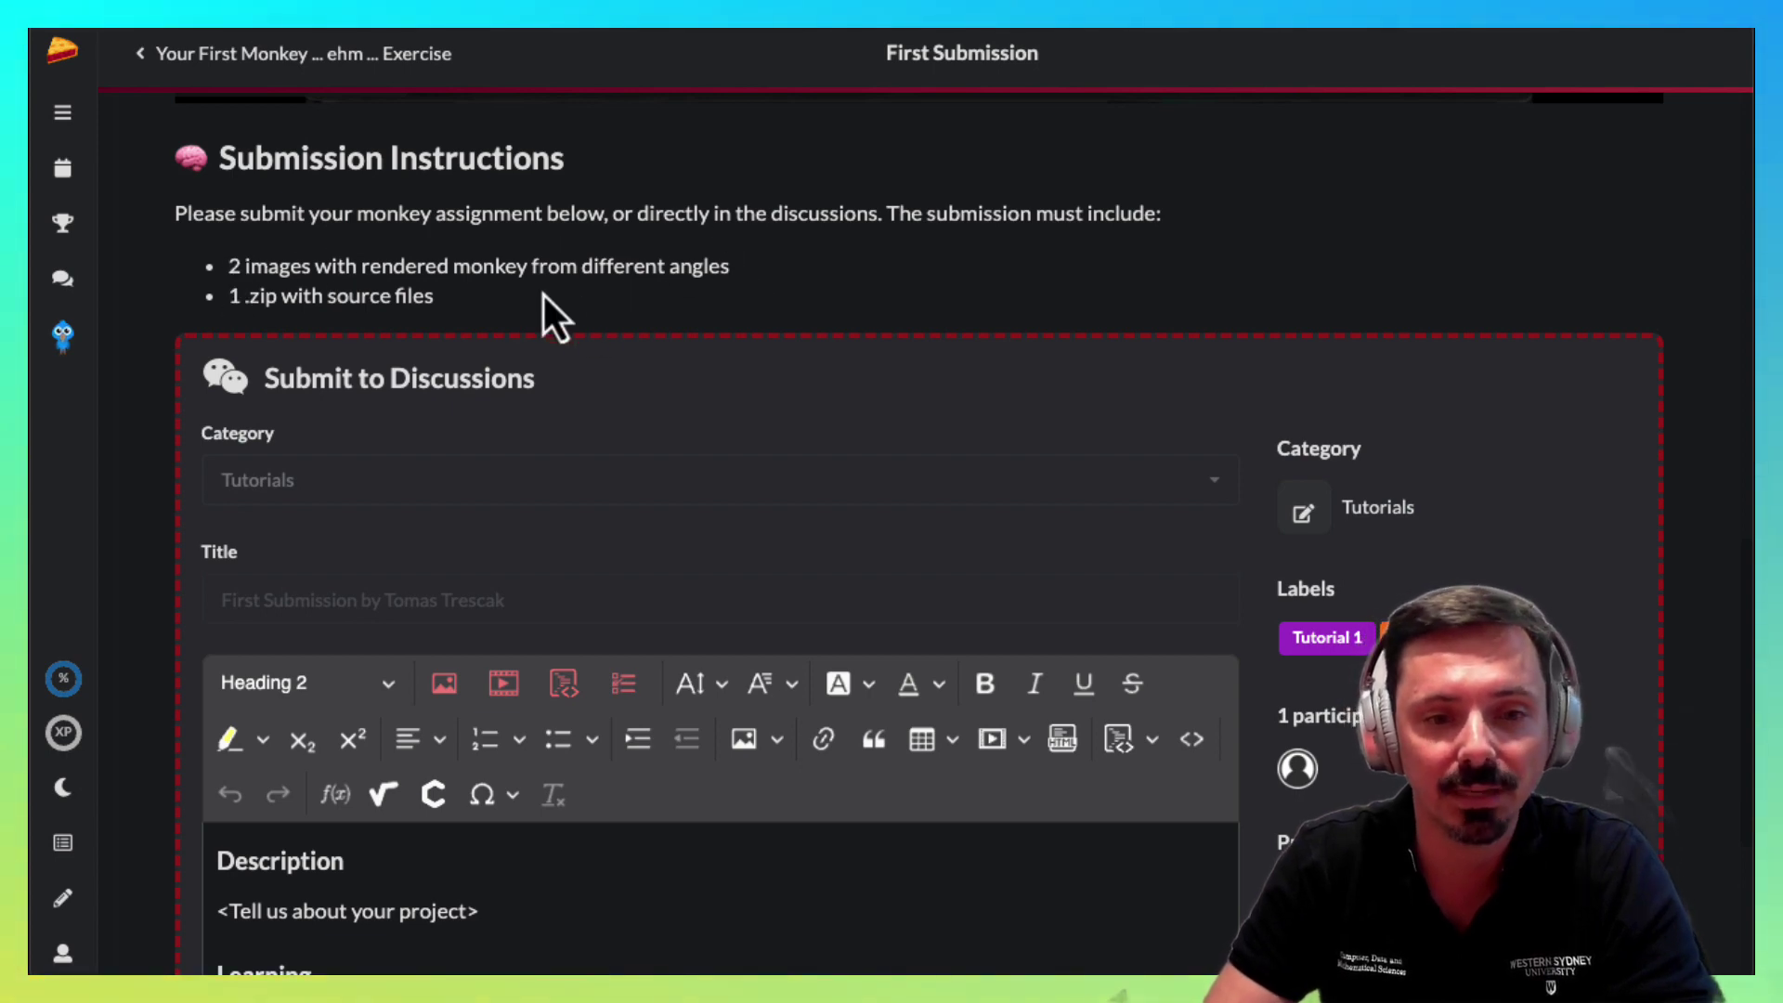
{"action": "scroll", "coordinate": [165, 320], "scroll_direction": "down", "scroll_amount": 2}
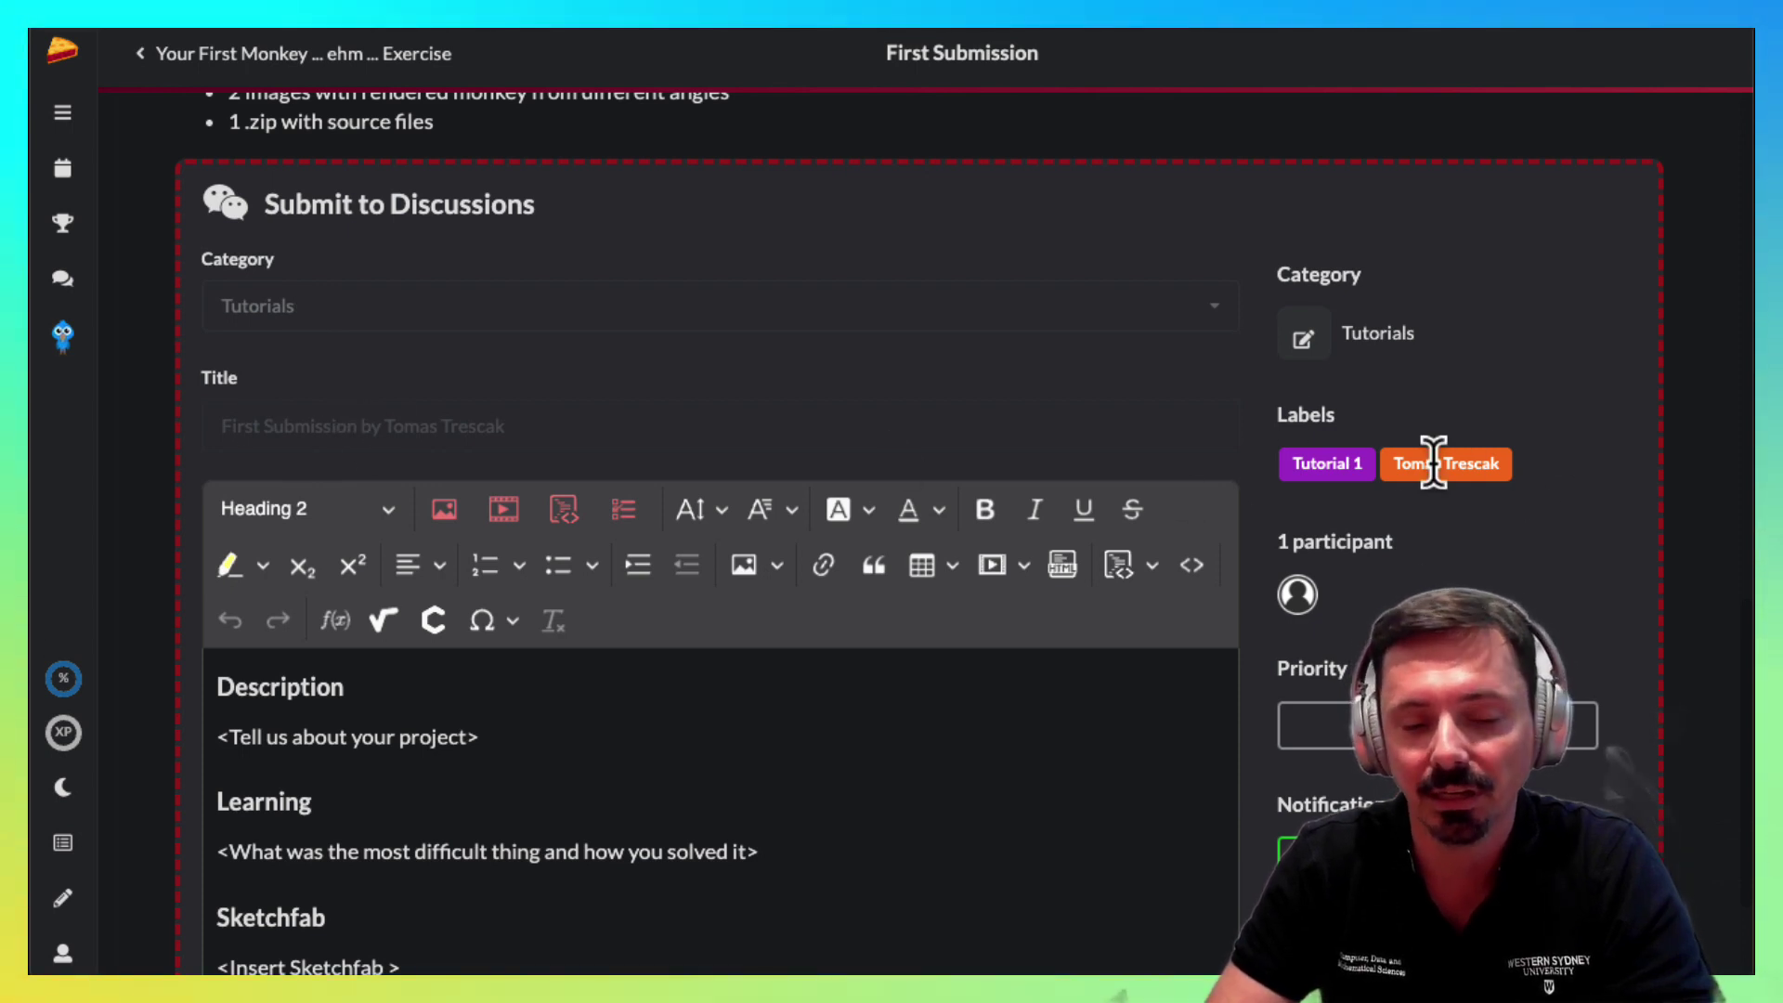
{"action": "scroll", "coordinate": [951, 503], "scroll_direction": "down", "scroll_amount": 1}
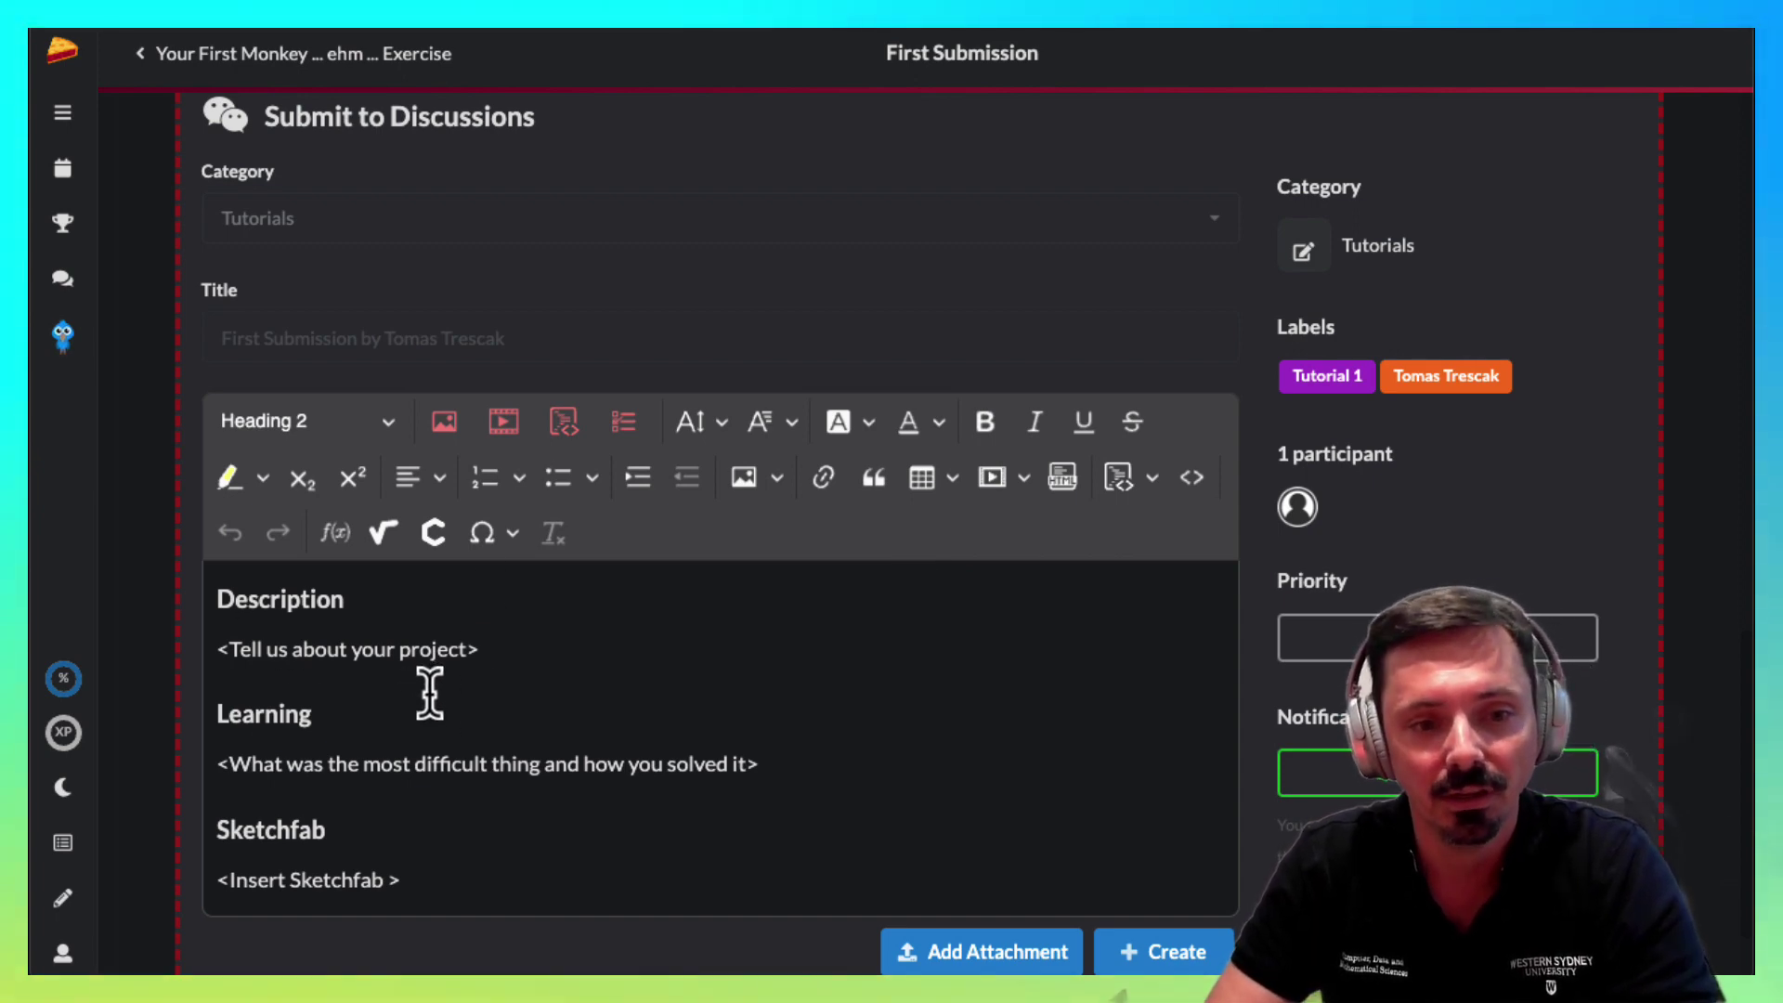
Replace the placeholder under the Description heading with "This is my cool monkey.".
{"action": "left_click_drag", "start_coordinate": [509, 649], "coordinate": [146, 656]}
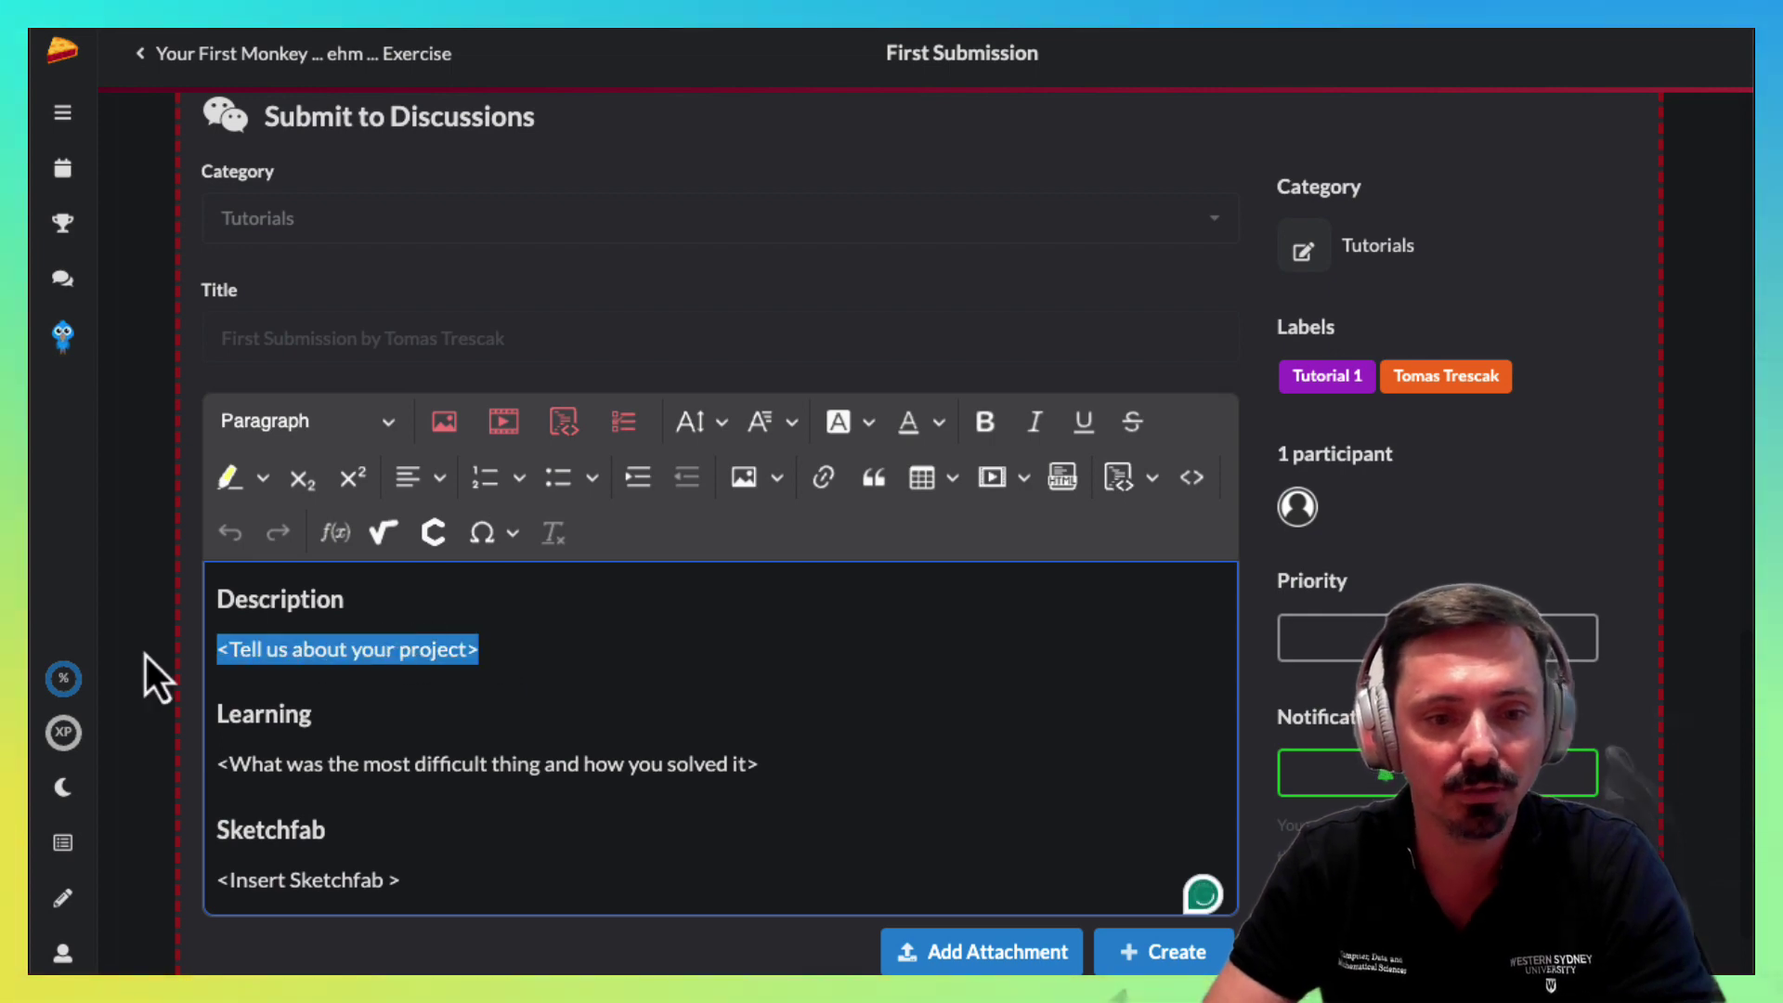
{"action": "type", "text": "This is"}
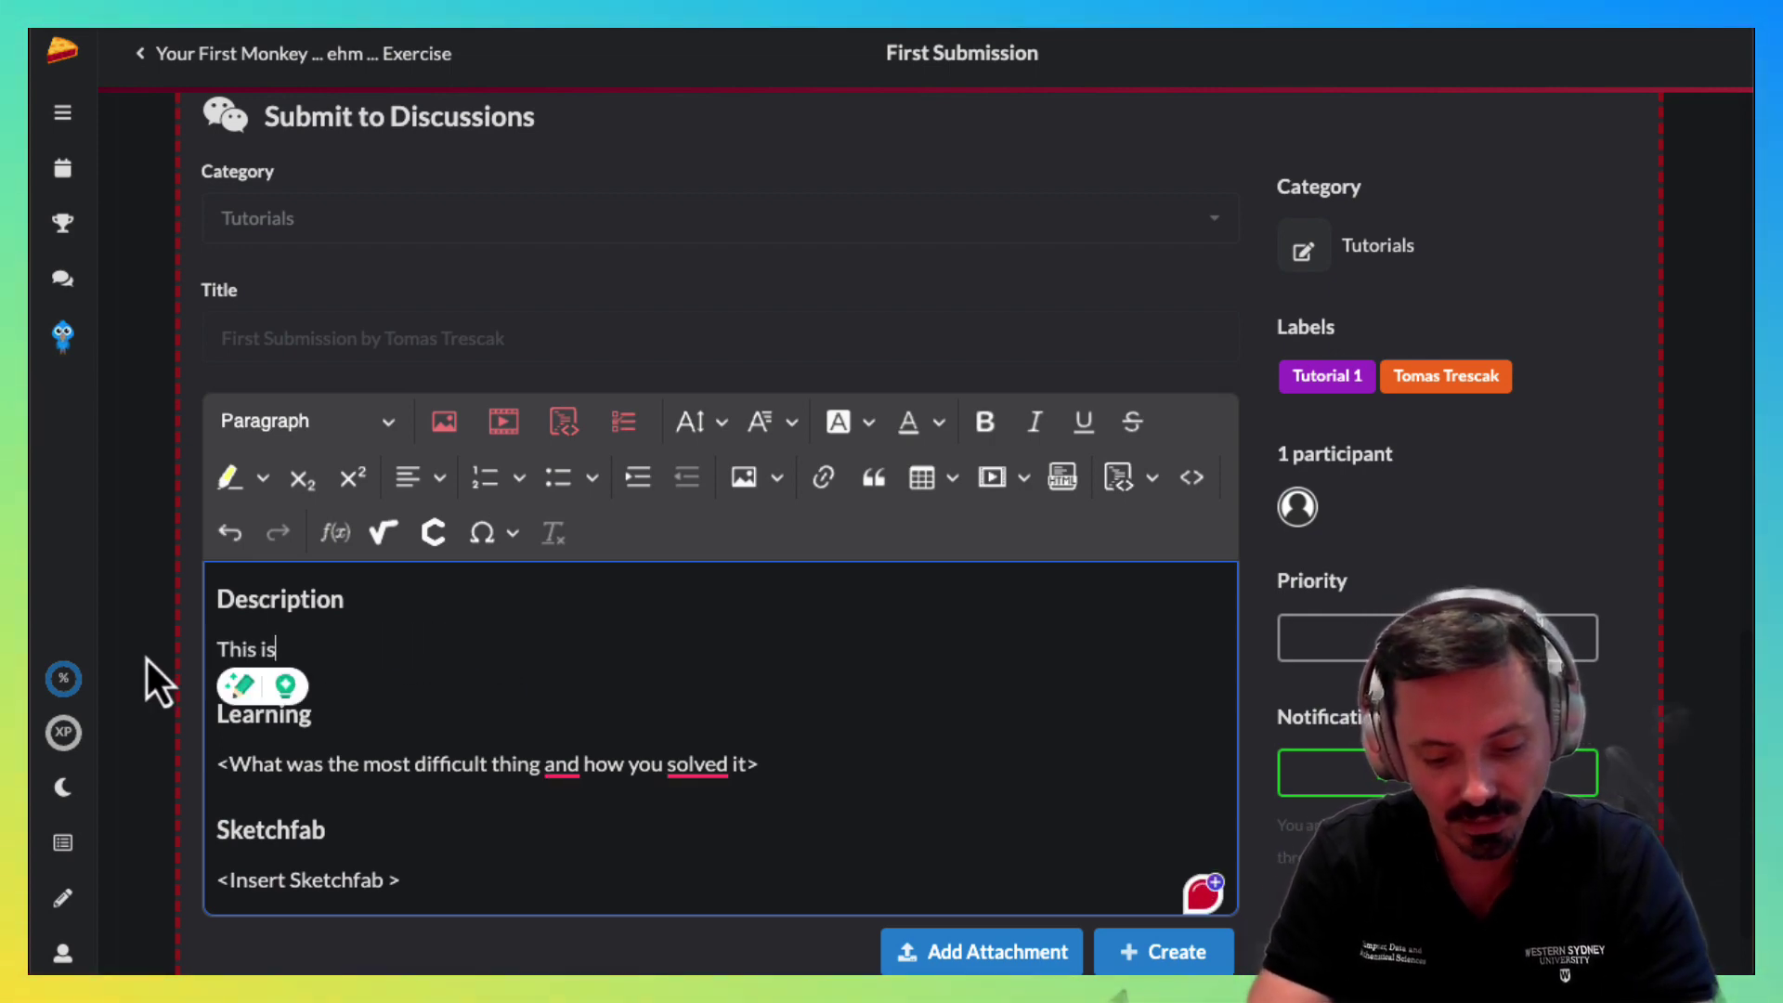
{"action": "type", "text": " my cool monkey."}
{"action": "left_click_drag", "start_coordinate": [758, 764], "coordinate": [200, 763]}
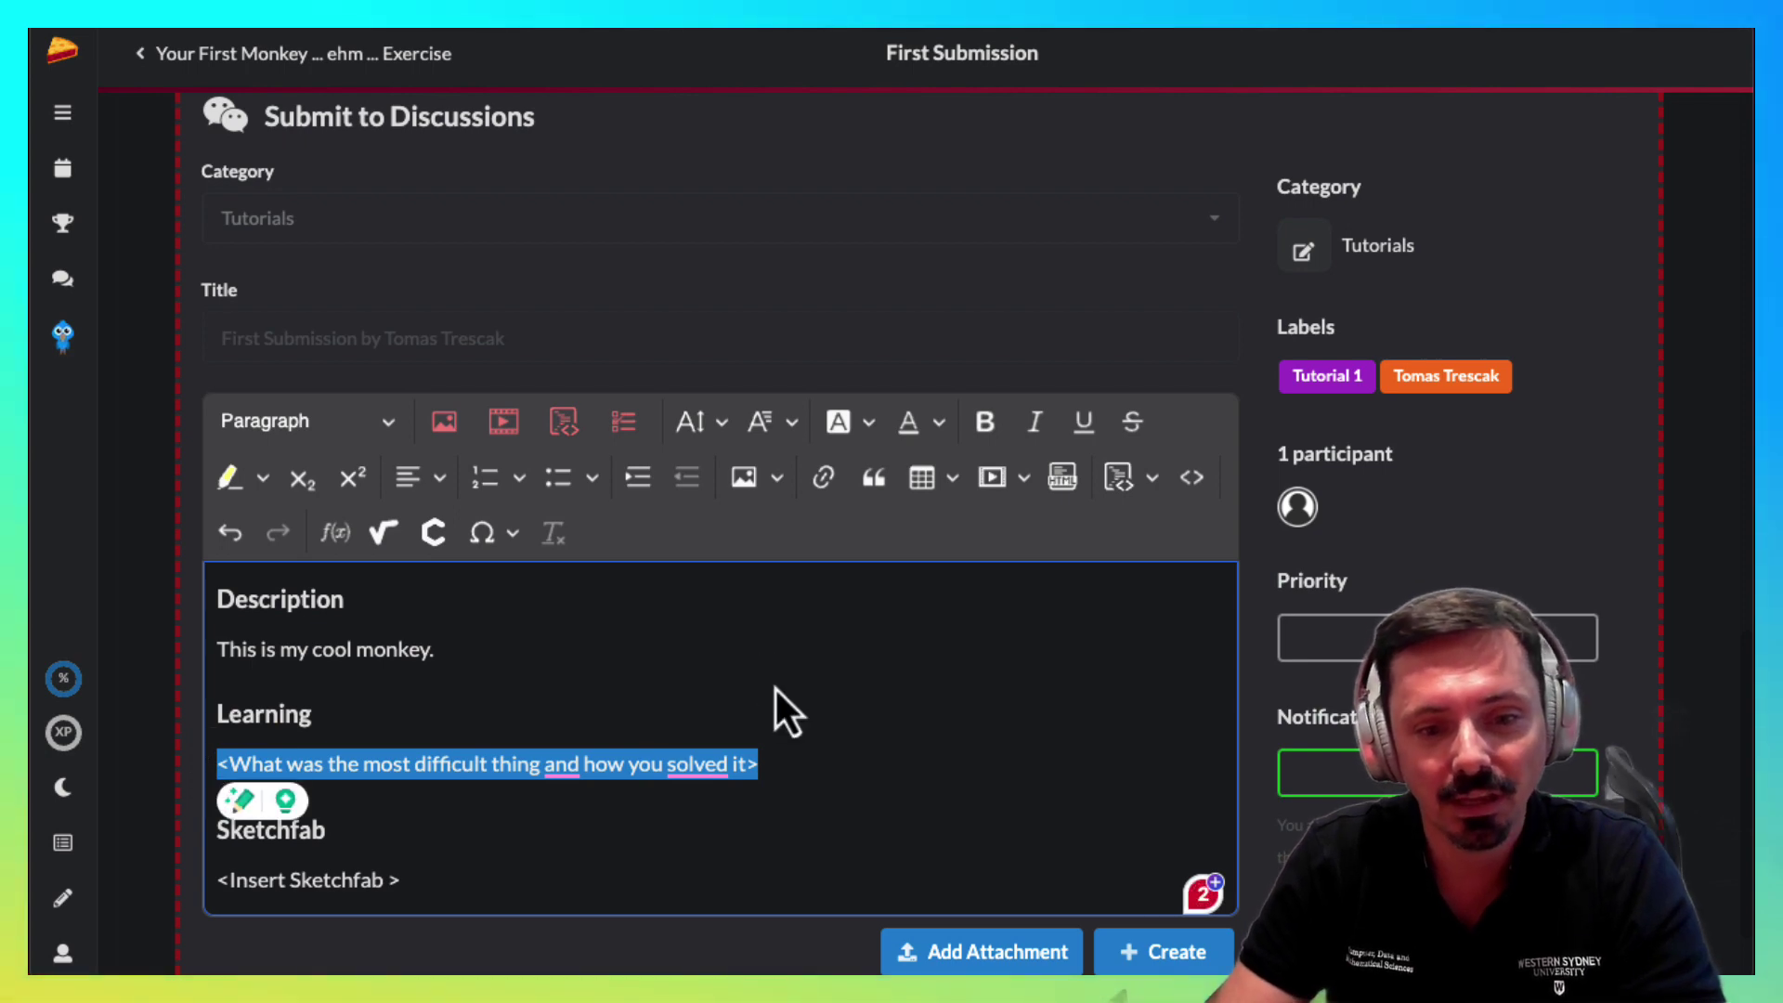
{"action": "type", "text": "I"}
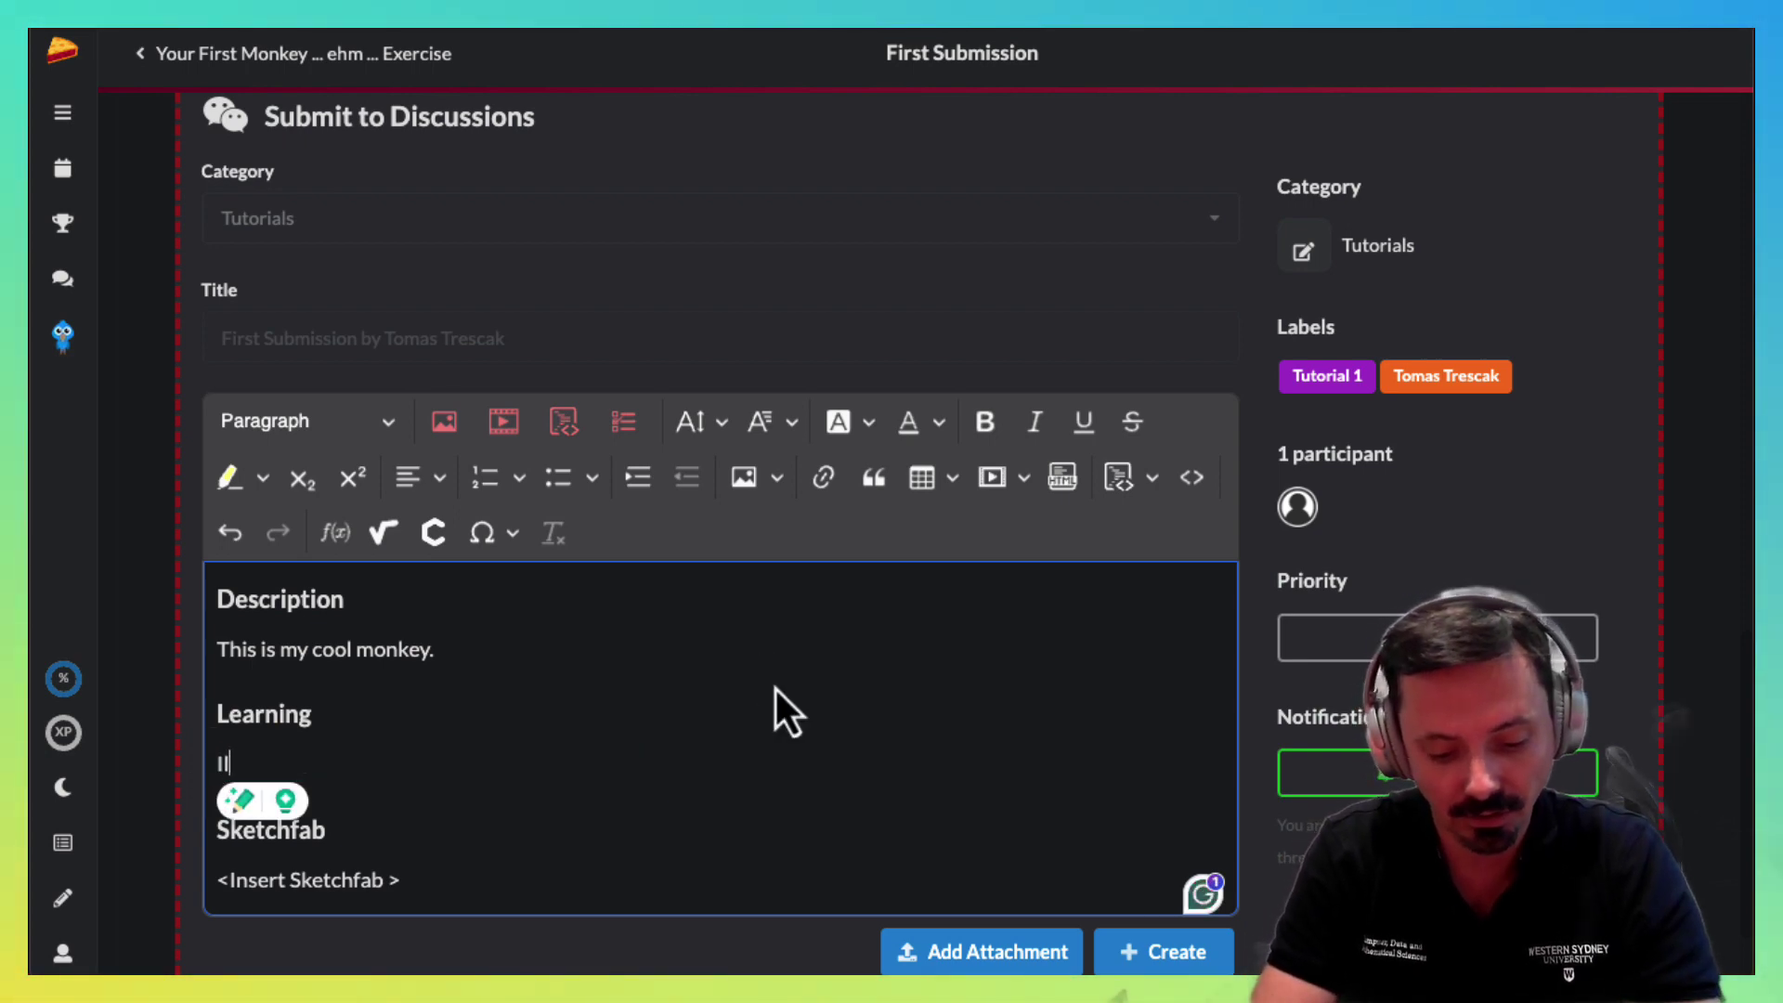
{"action": "type", "text": " learned "}
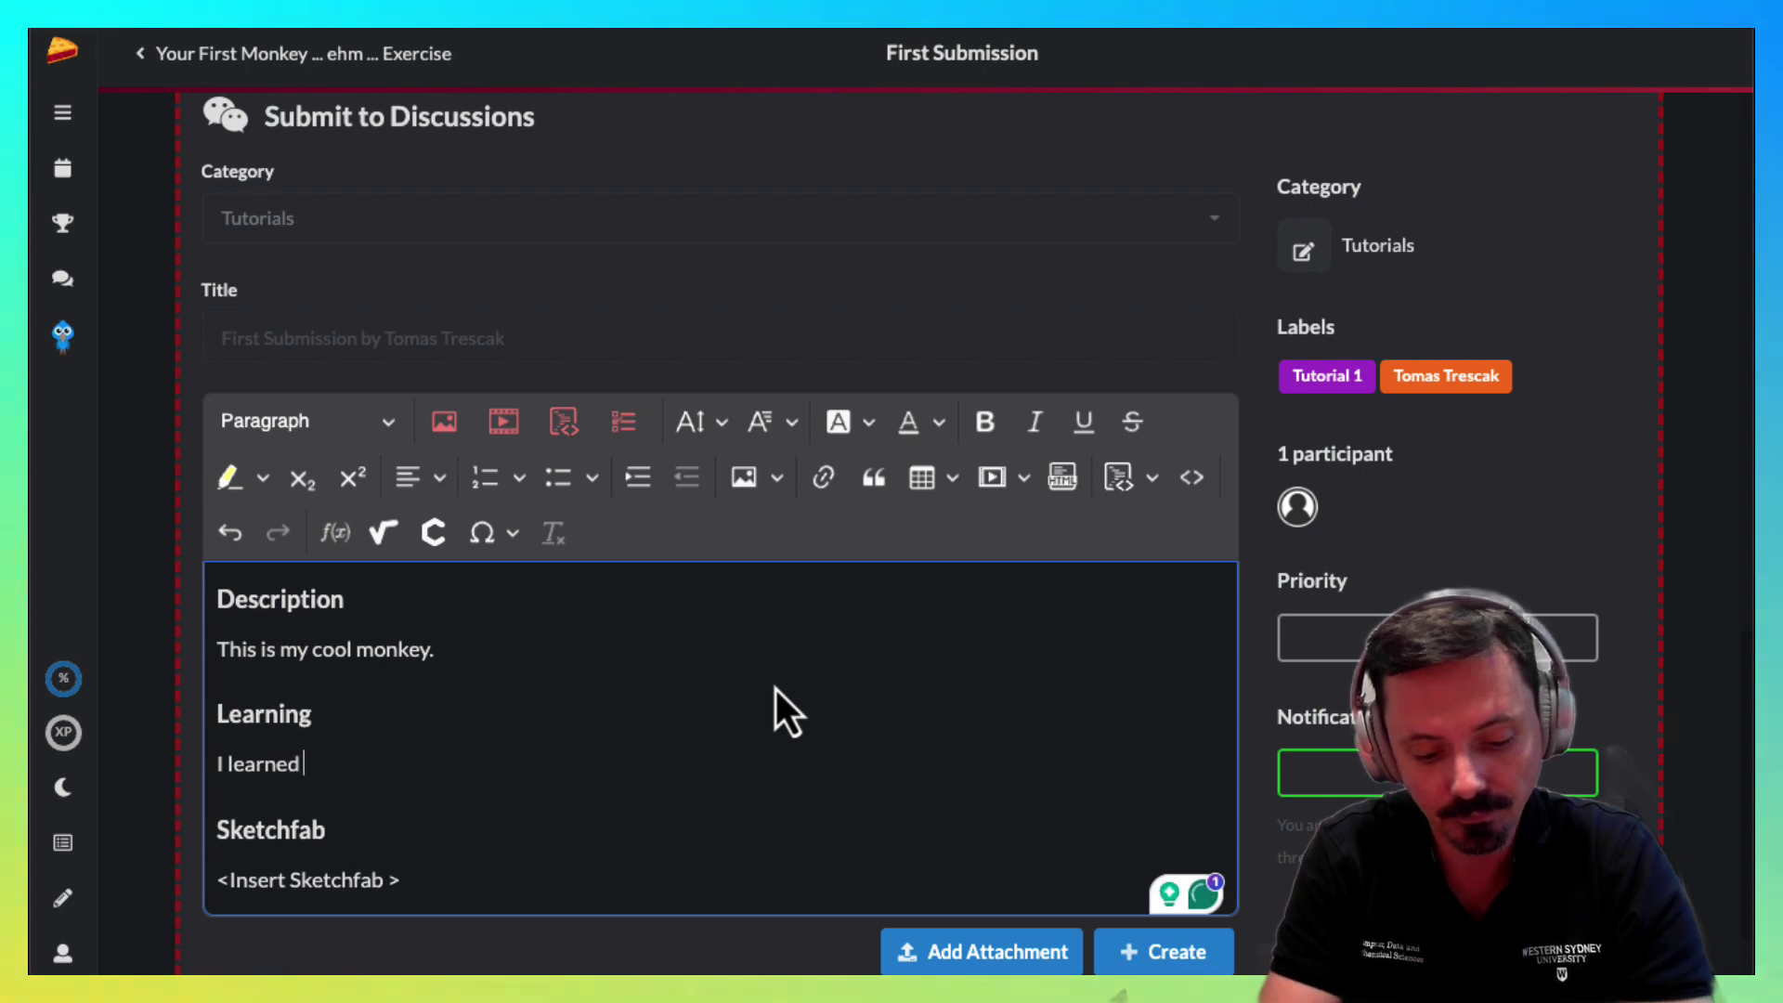
{"action": "type", "text": "how to make glass bubbles"}
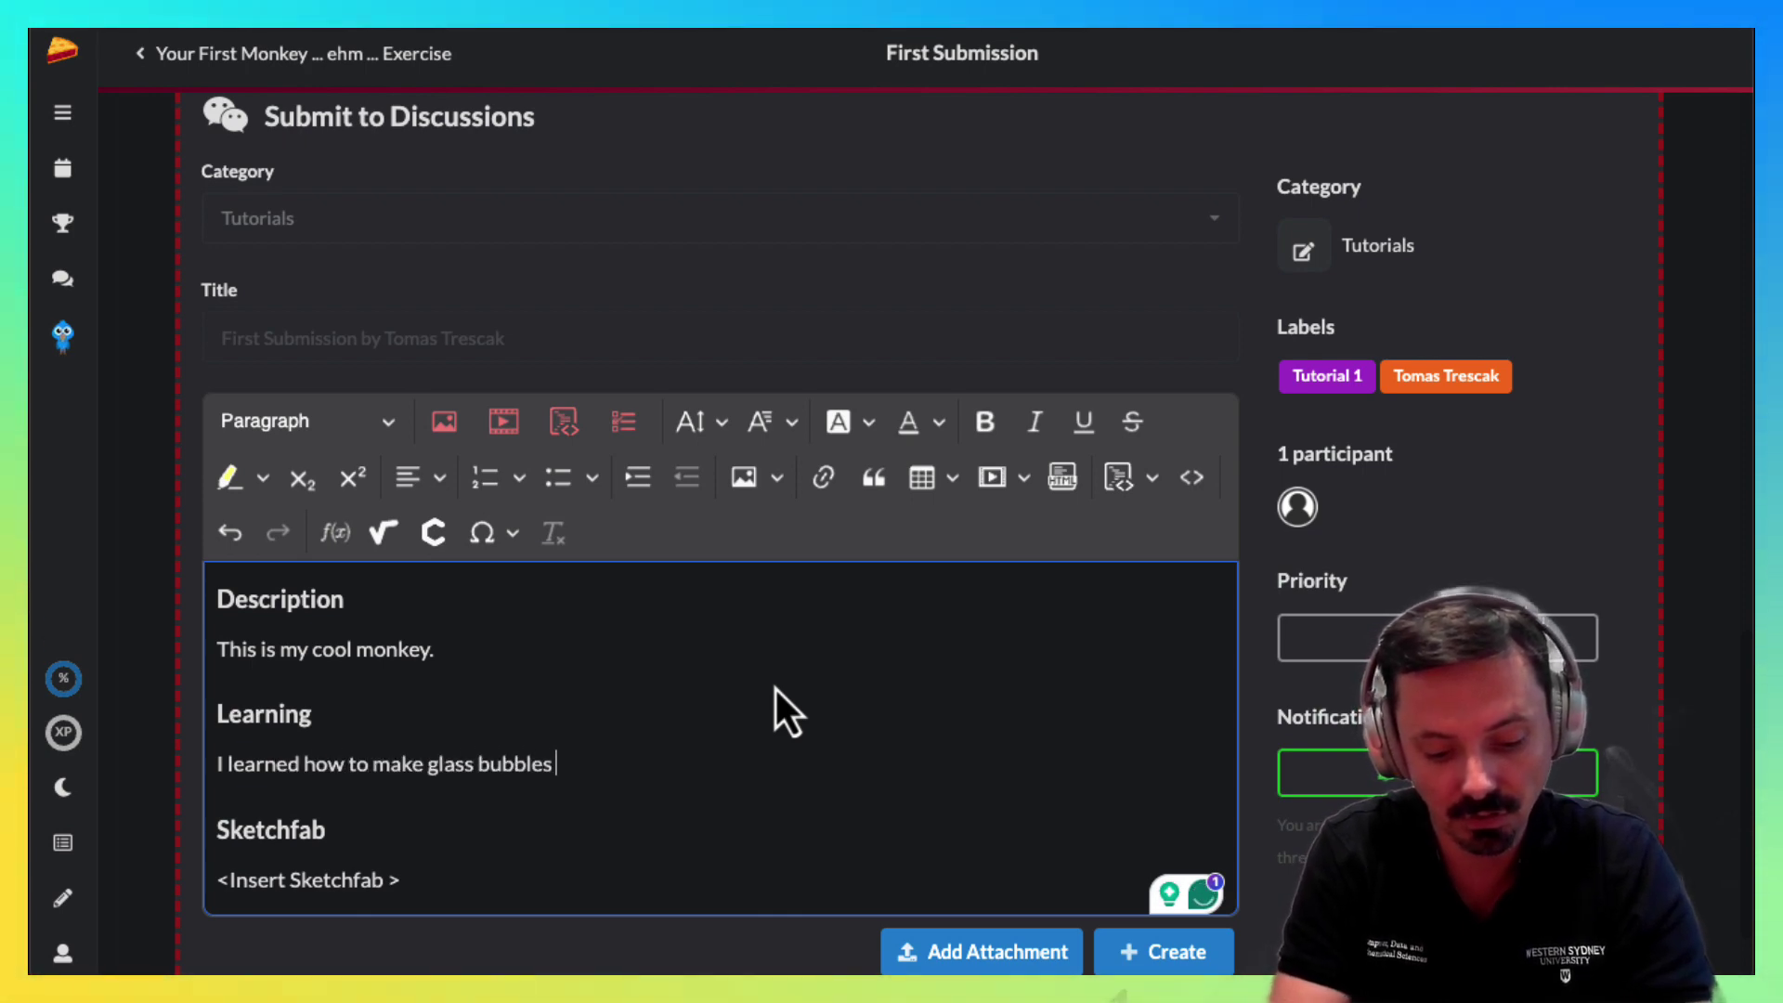
{"action": "type", "text": " using refra"}
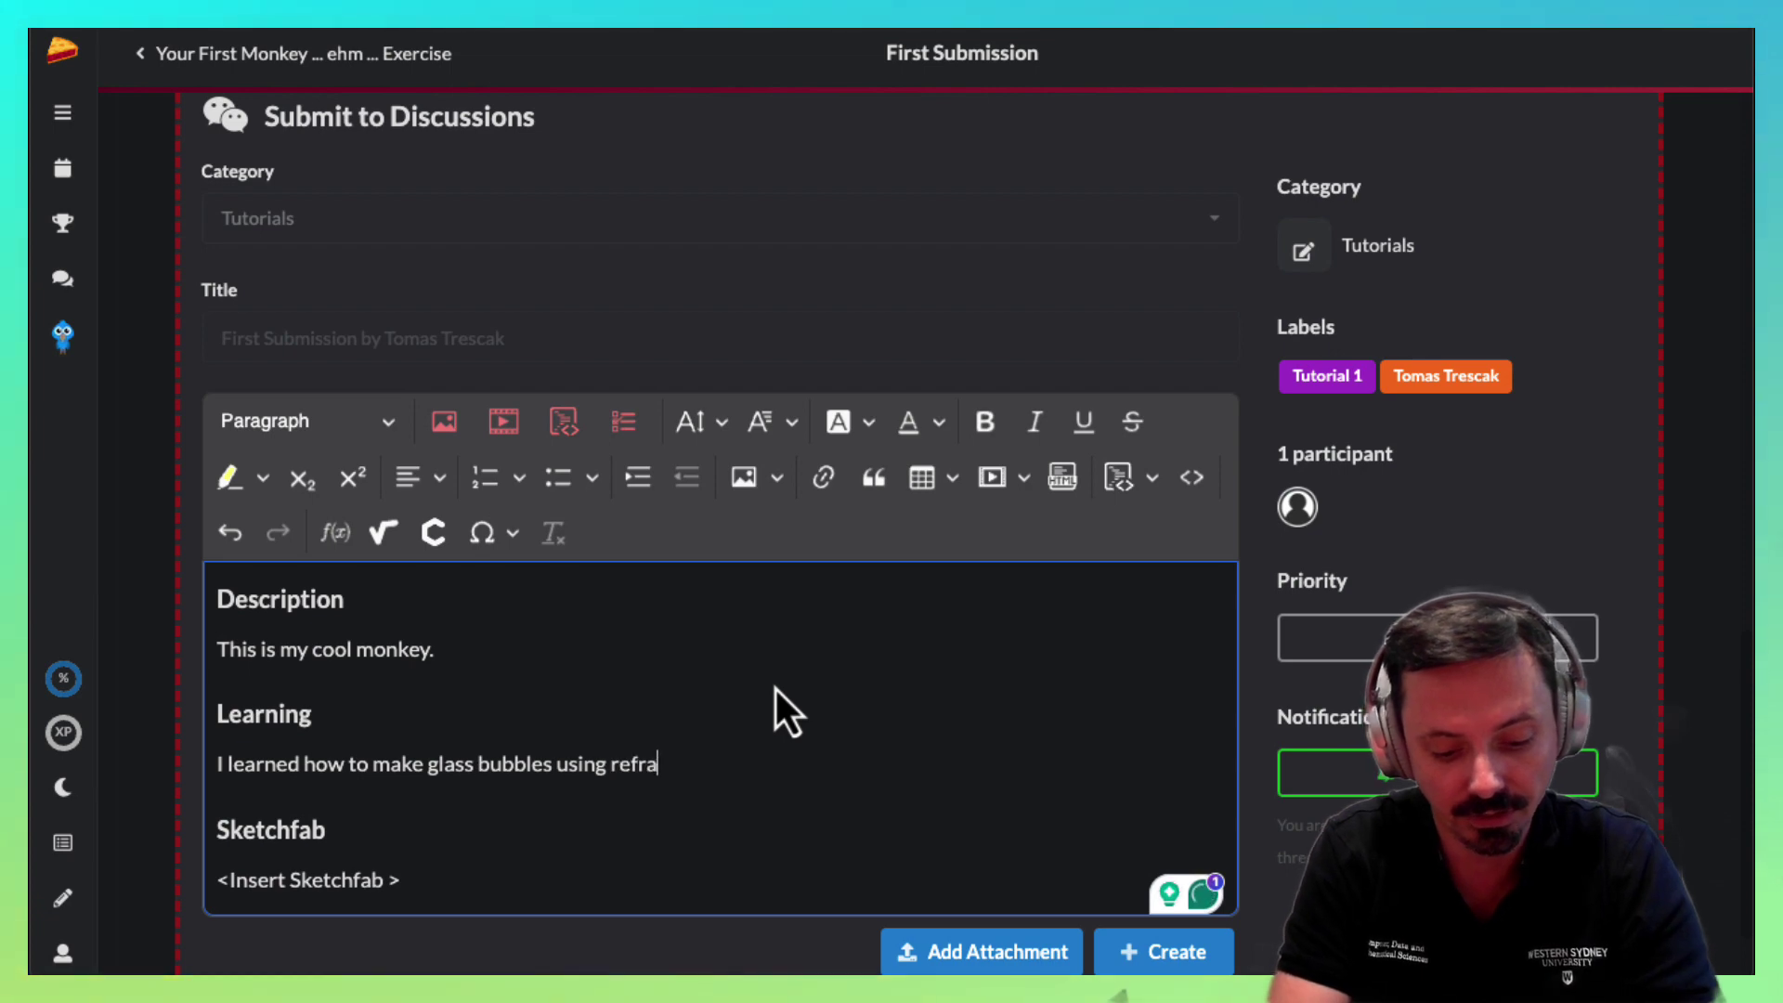
{"action": "type", "text": "ctive ma"}
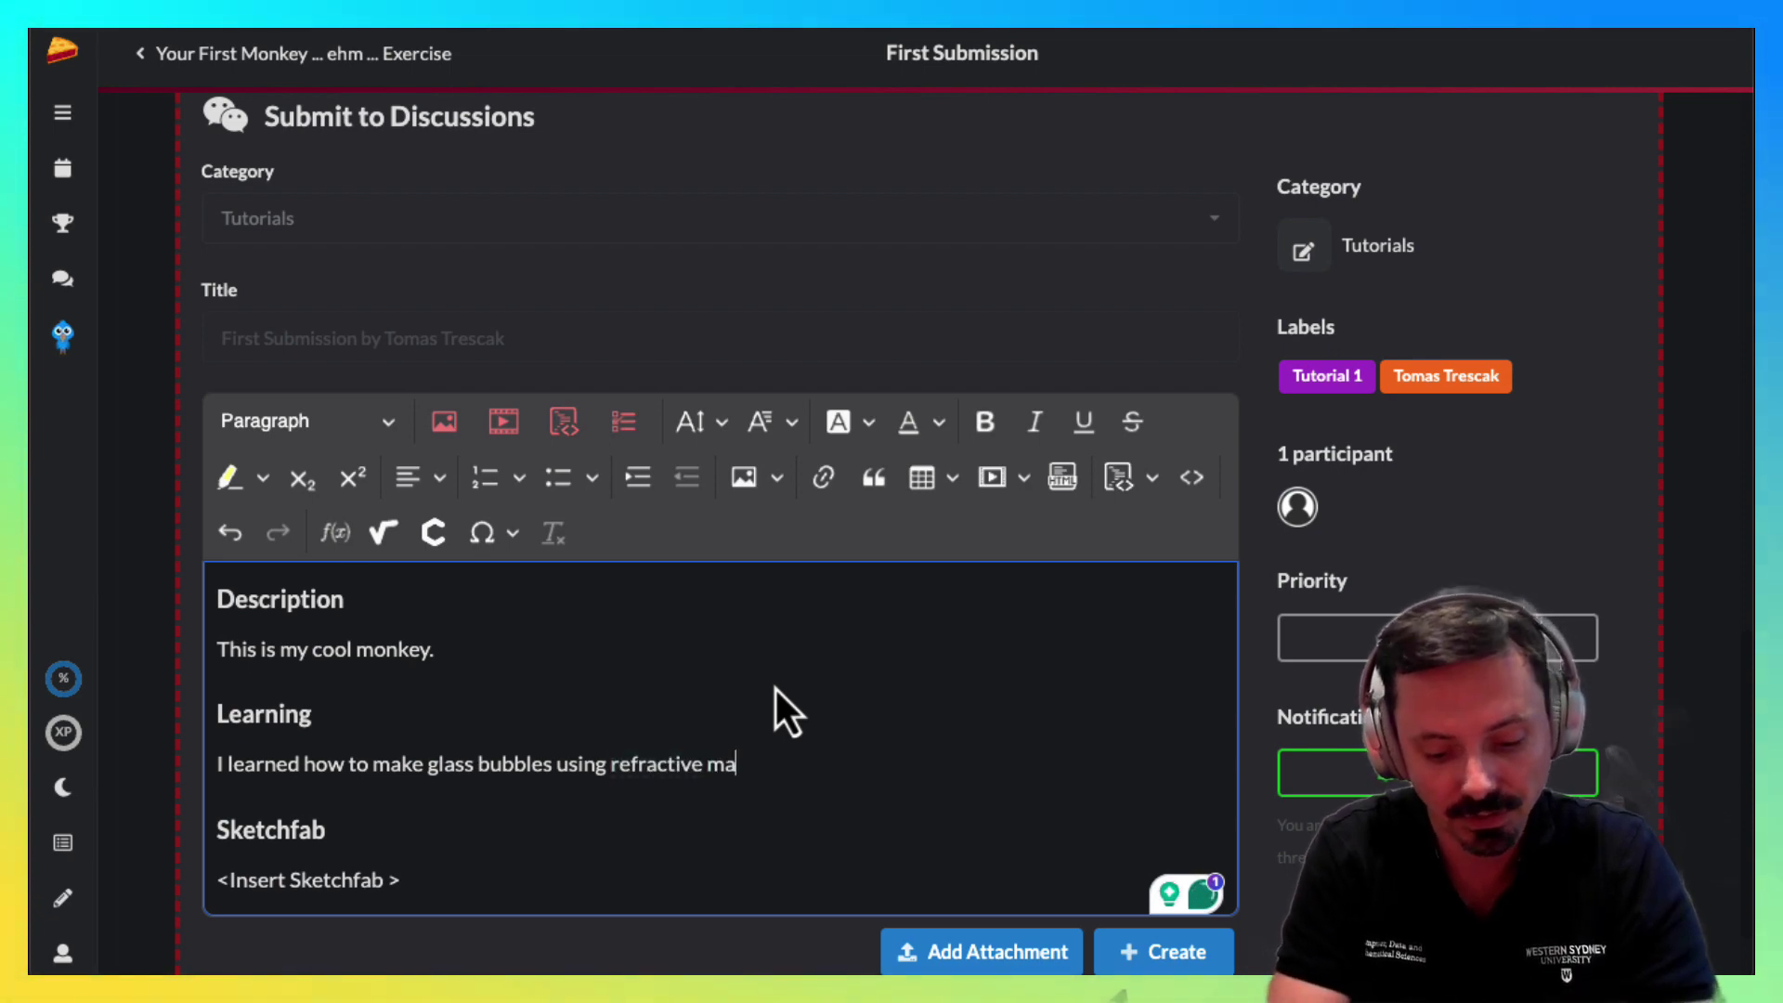
{"action": "type", "text": "terials!"}
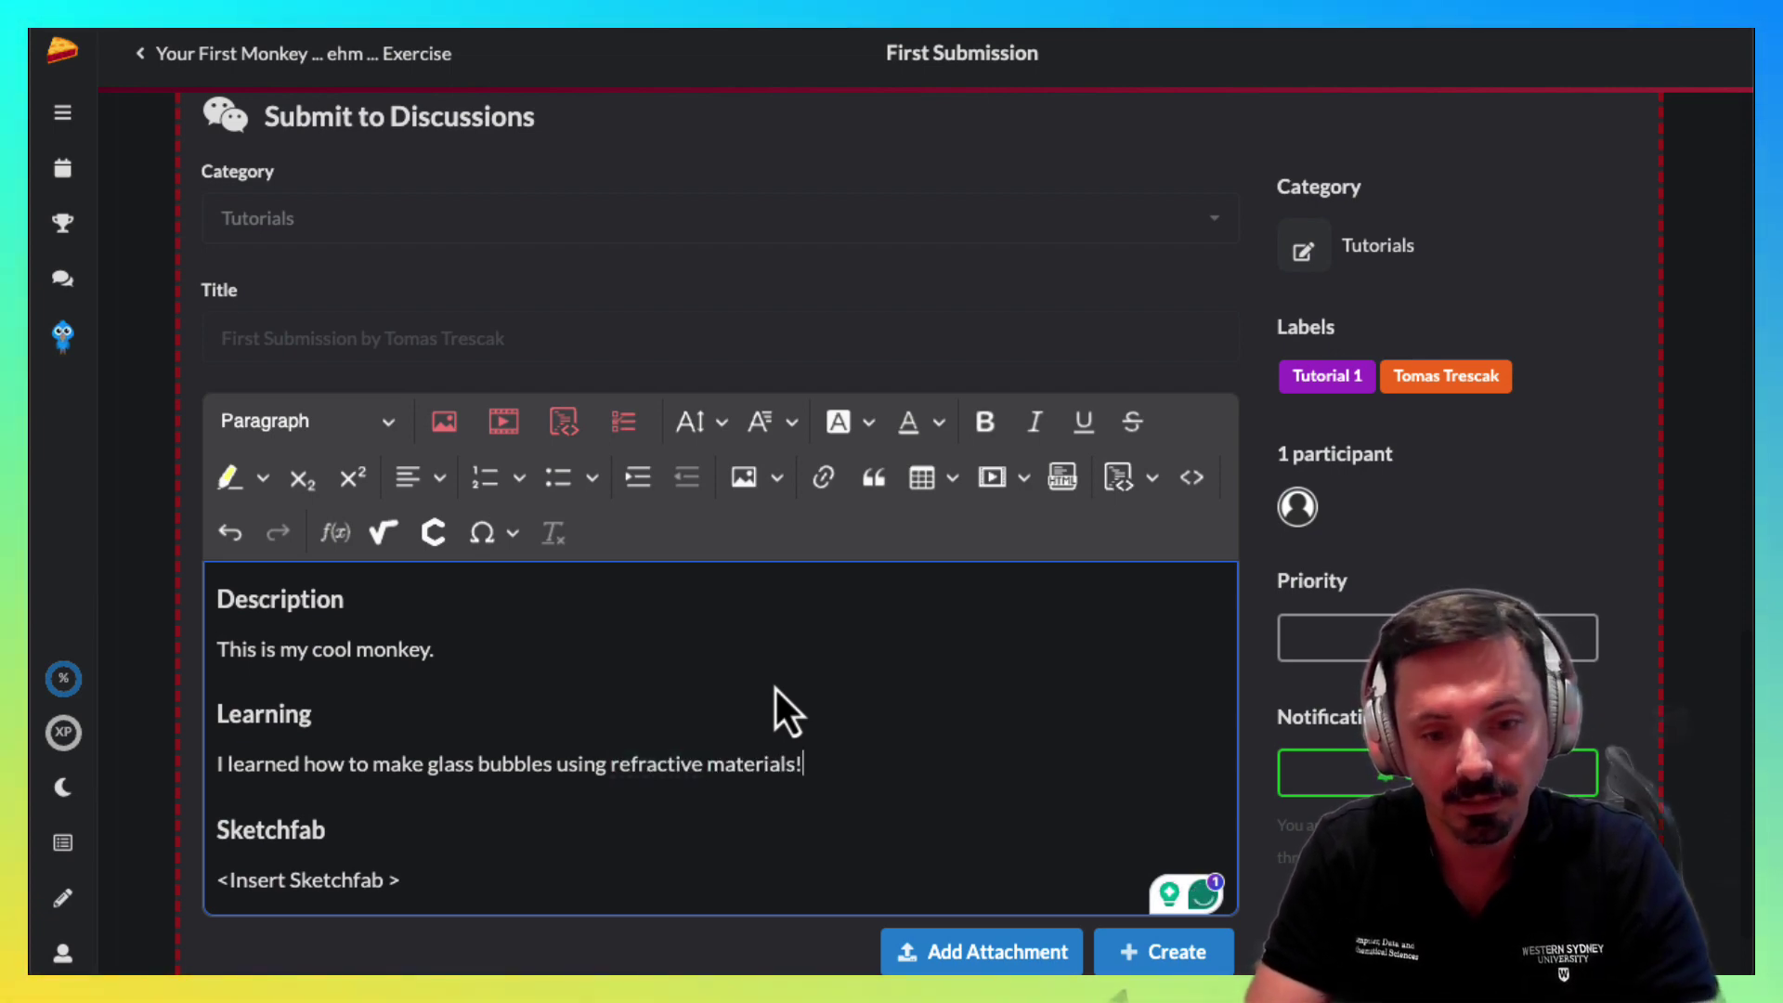
{"action": "type", "text": " Here is the "}
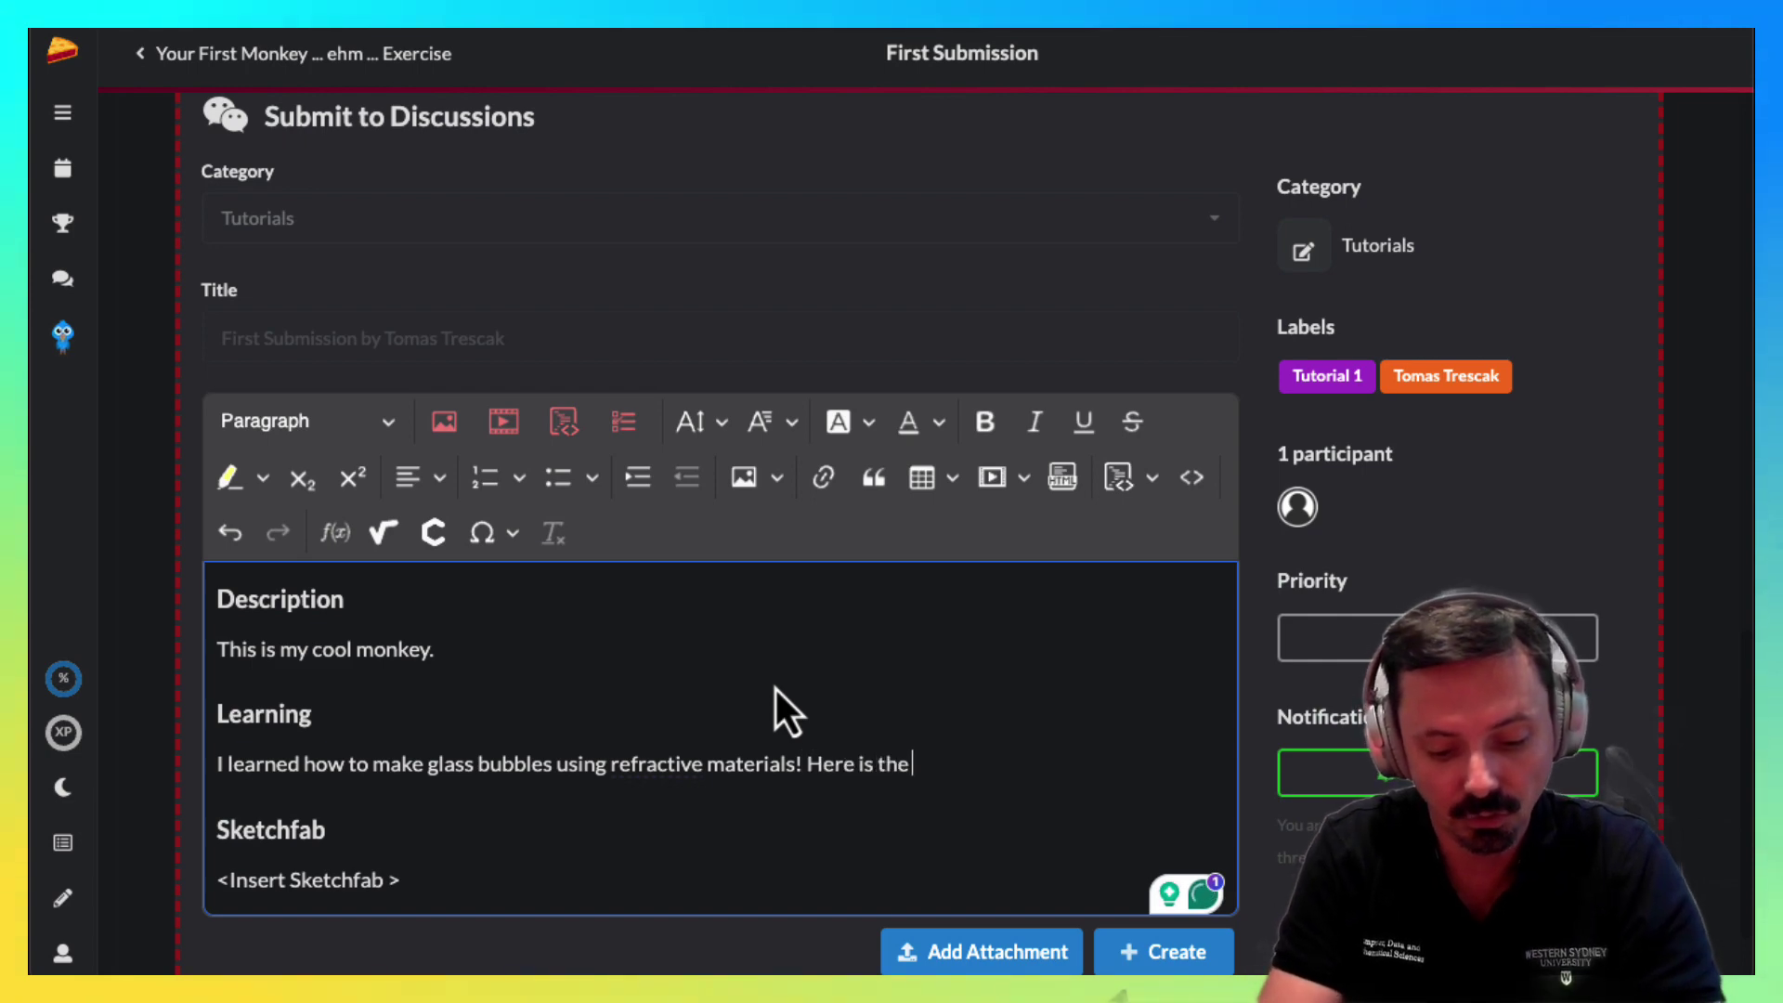
{"action": "type", "text": "tutorial I used:\""}
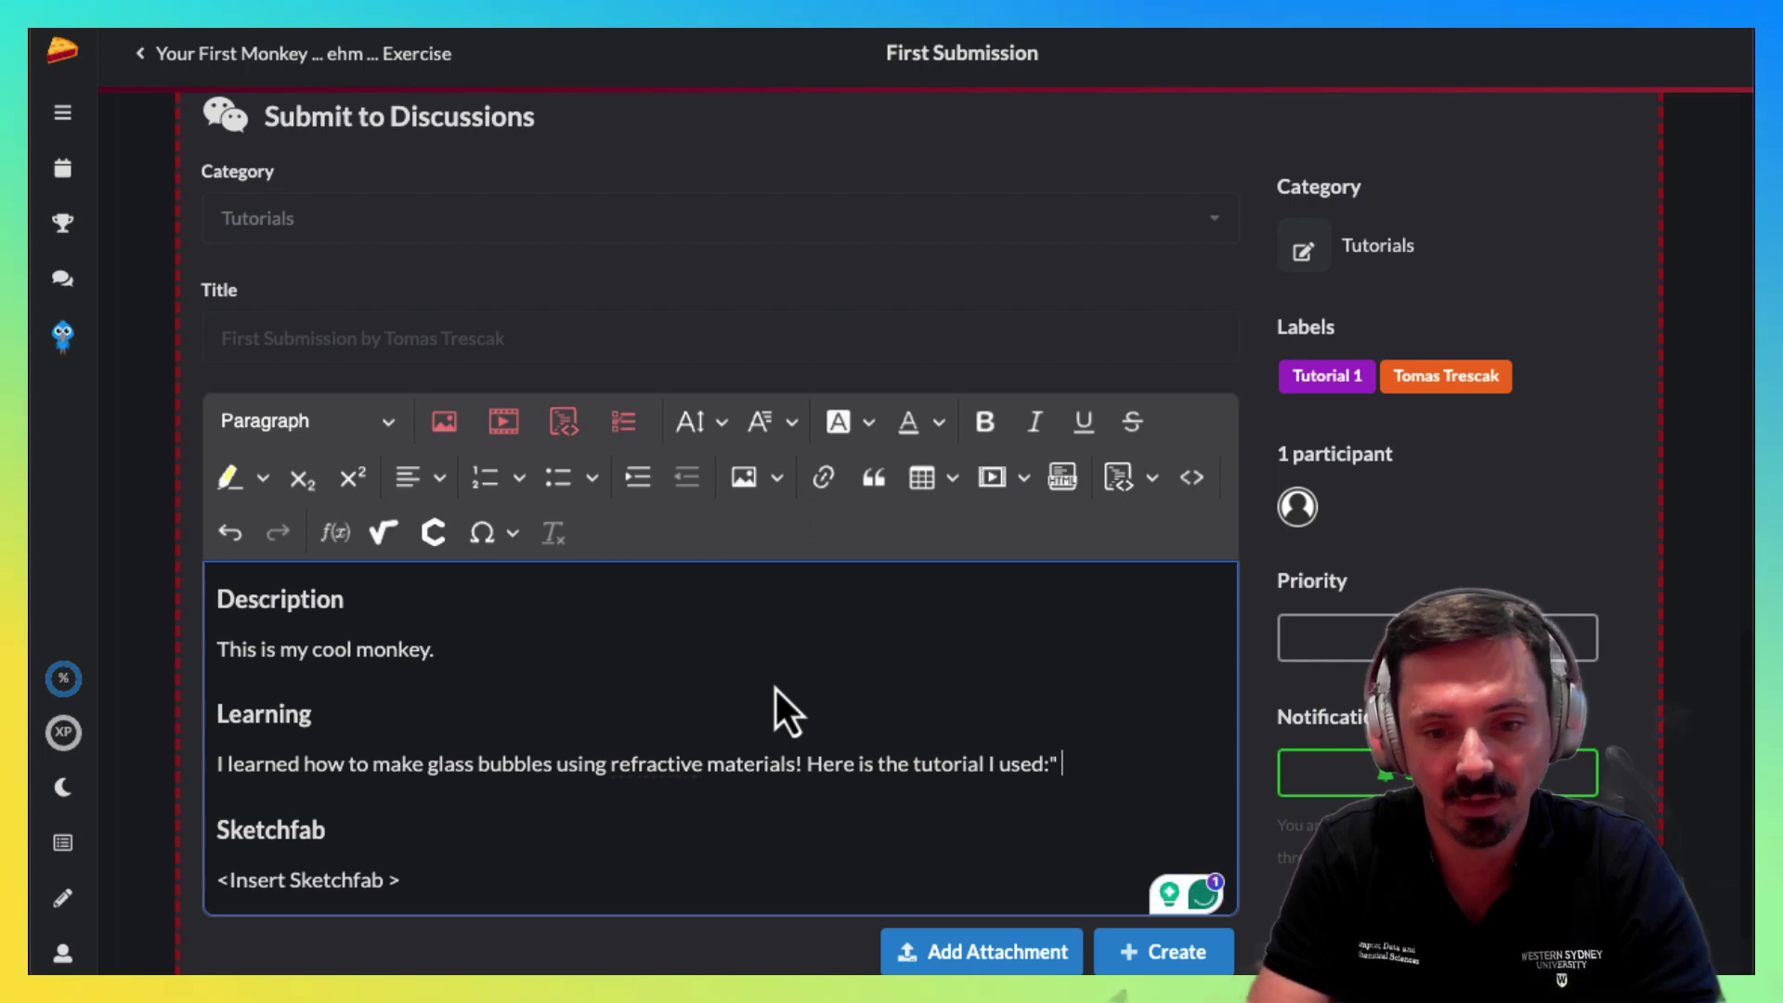
{"action": "key", "text": "BackSpace"}
{"action": "key", "text": "BackSpace"}
{"action": "type", "text": "http"}
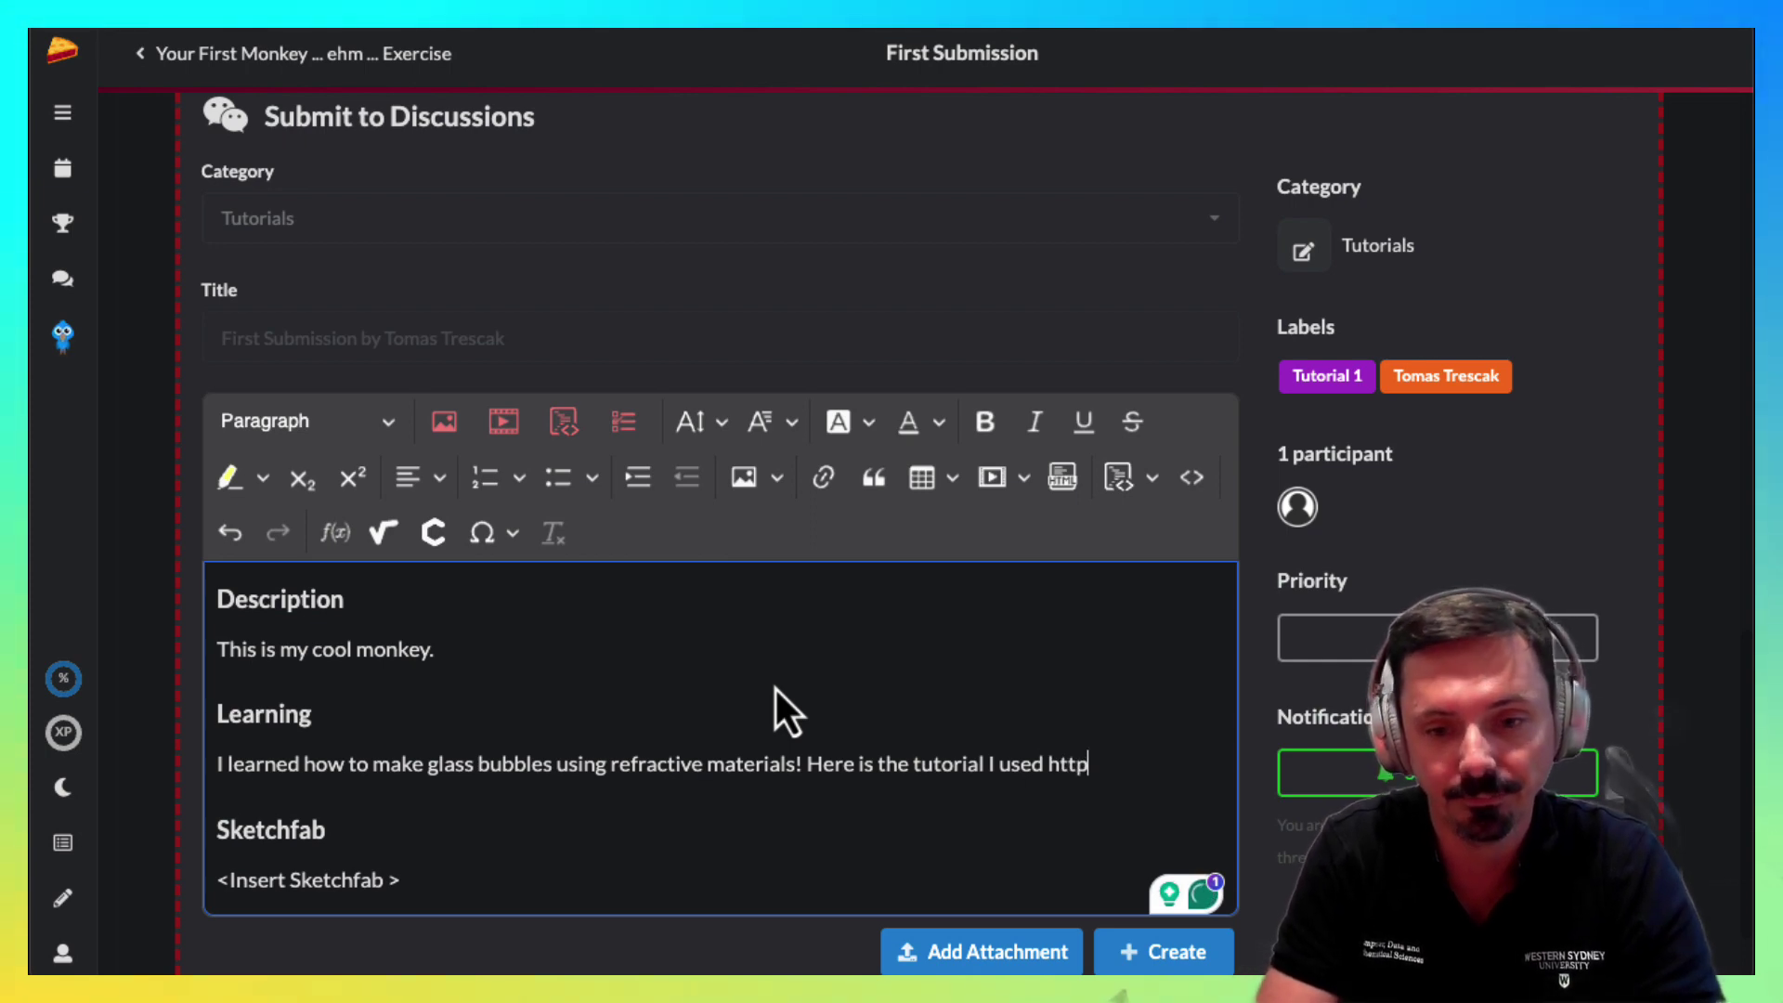
{"action": "type", "text": "://..."}
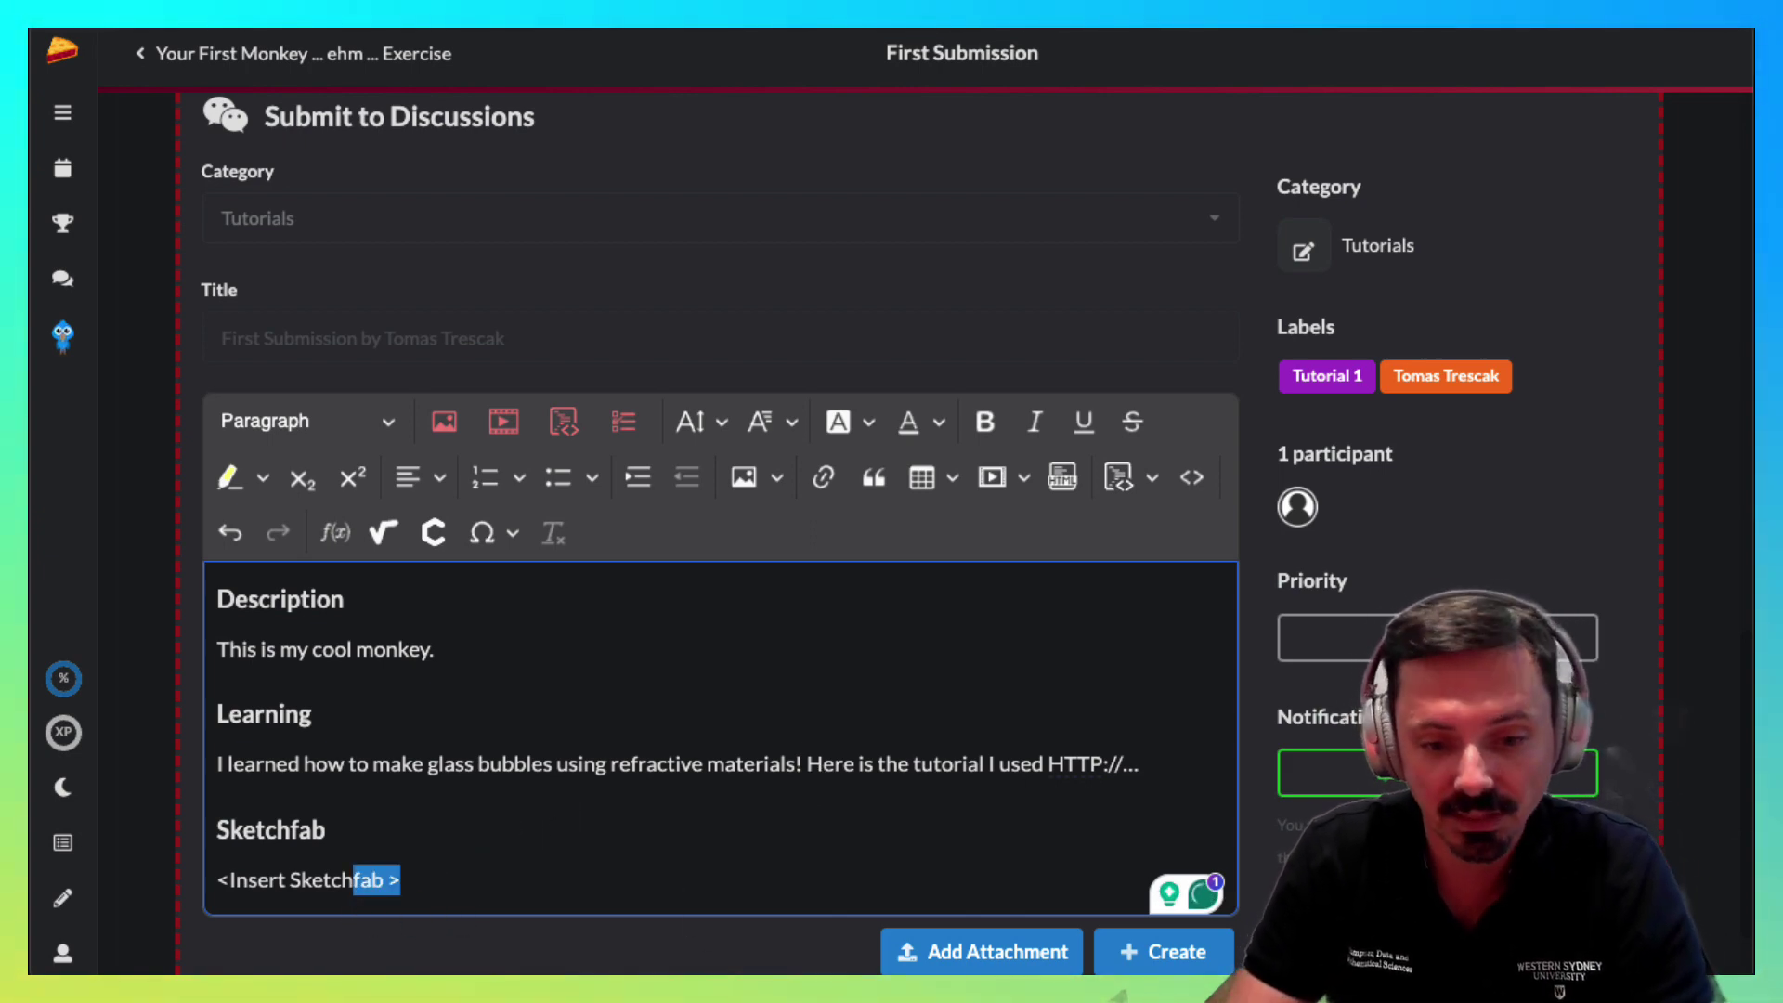
Switch to Sketchfab and start uploading a new model.
{"action": "key", "text": "super+Tab"}
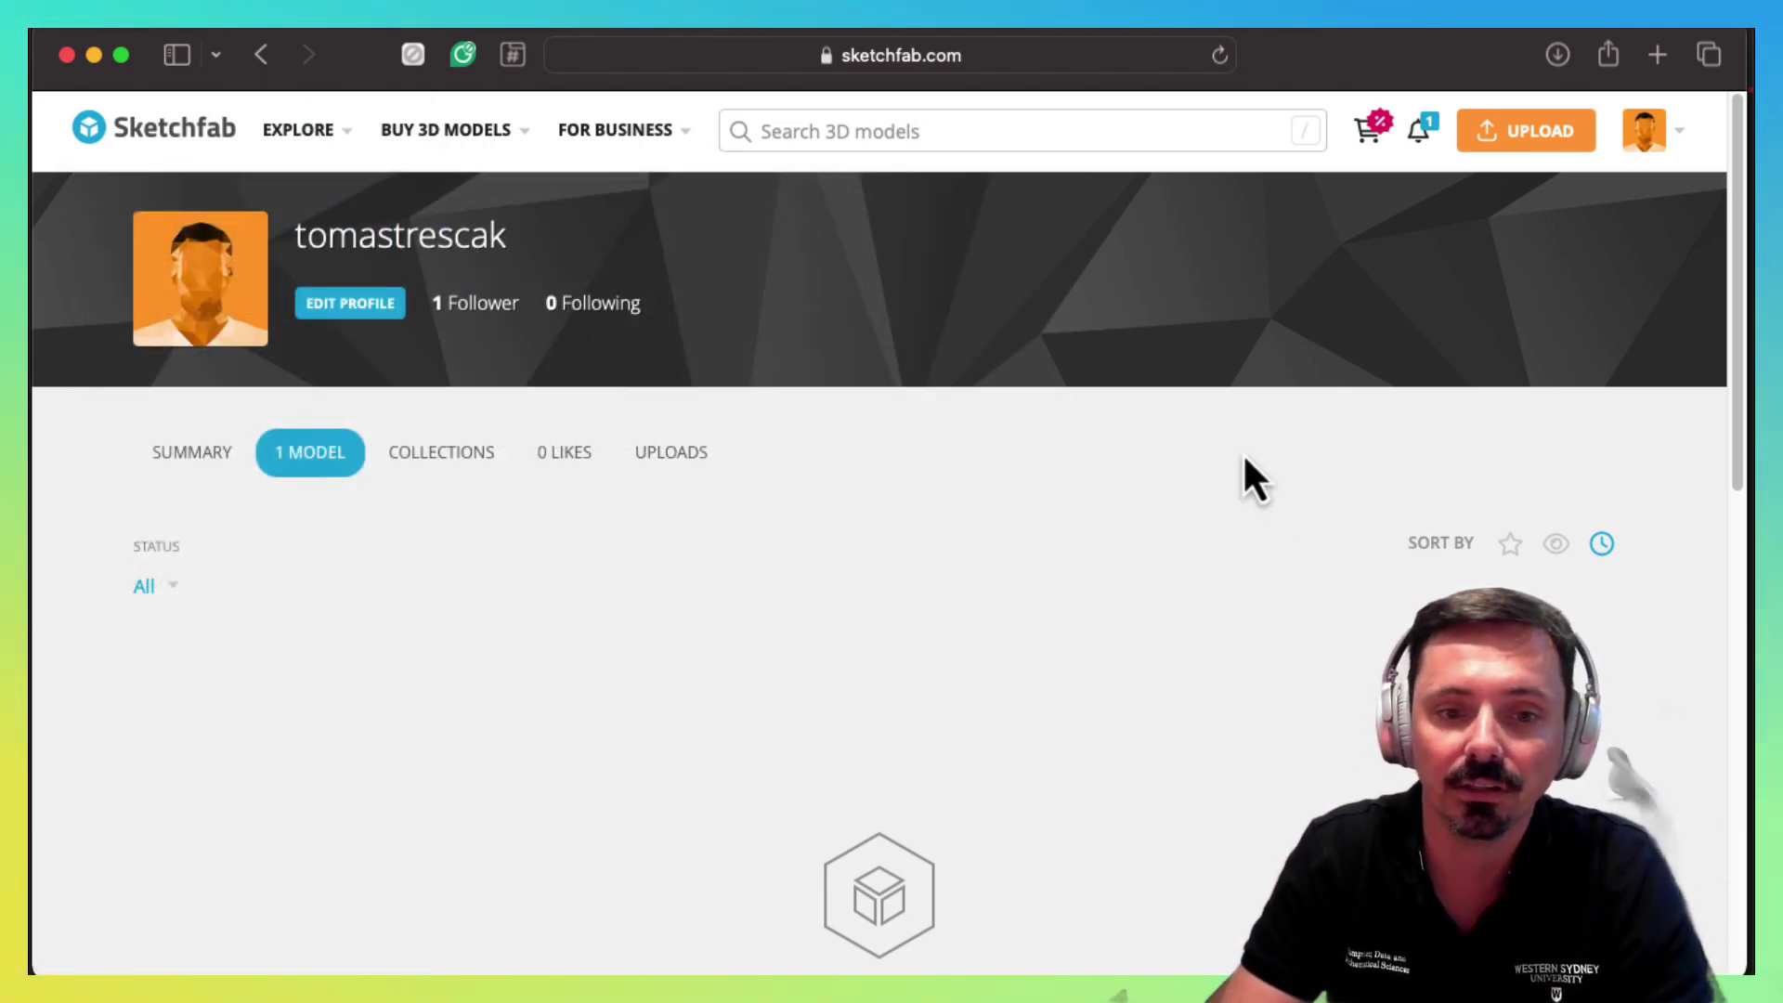
{"action": "left_click", "coordinate": [1519, 132]}
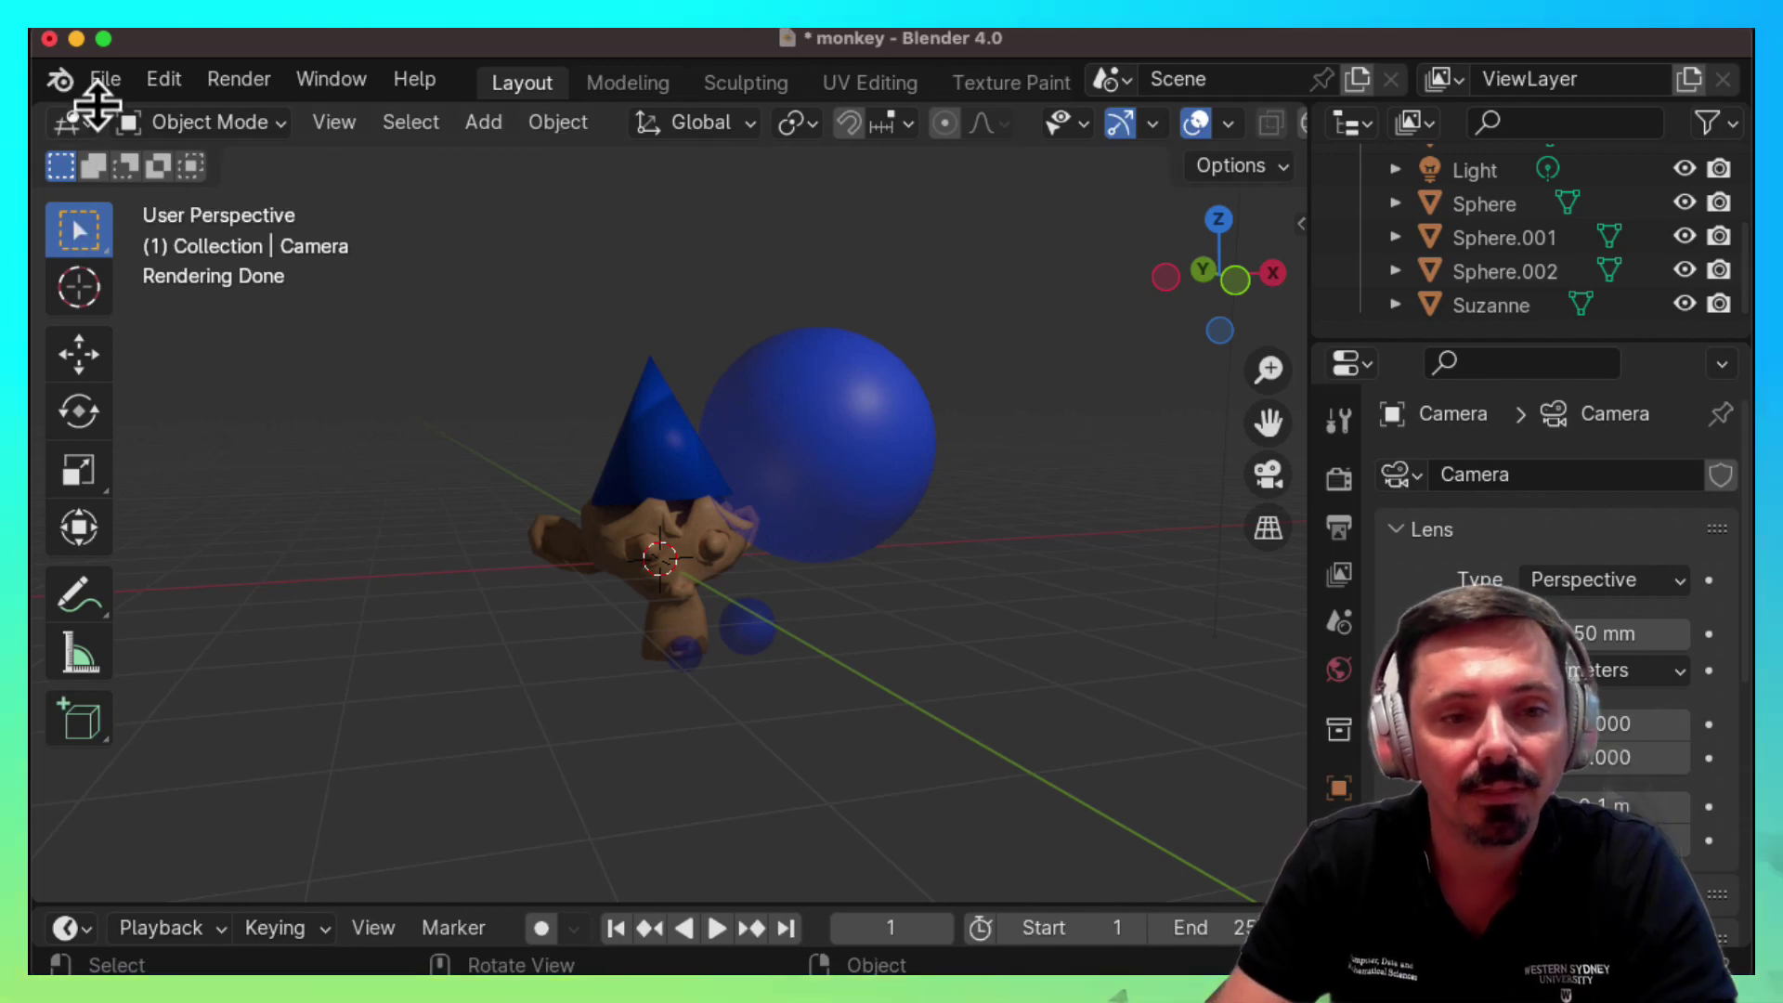
Set up an FBX export of the monkey scene in Blender with path mode Copy and textures embedded.
{"action": "left_click", "coordinate": [104, 96]}
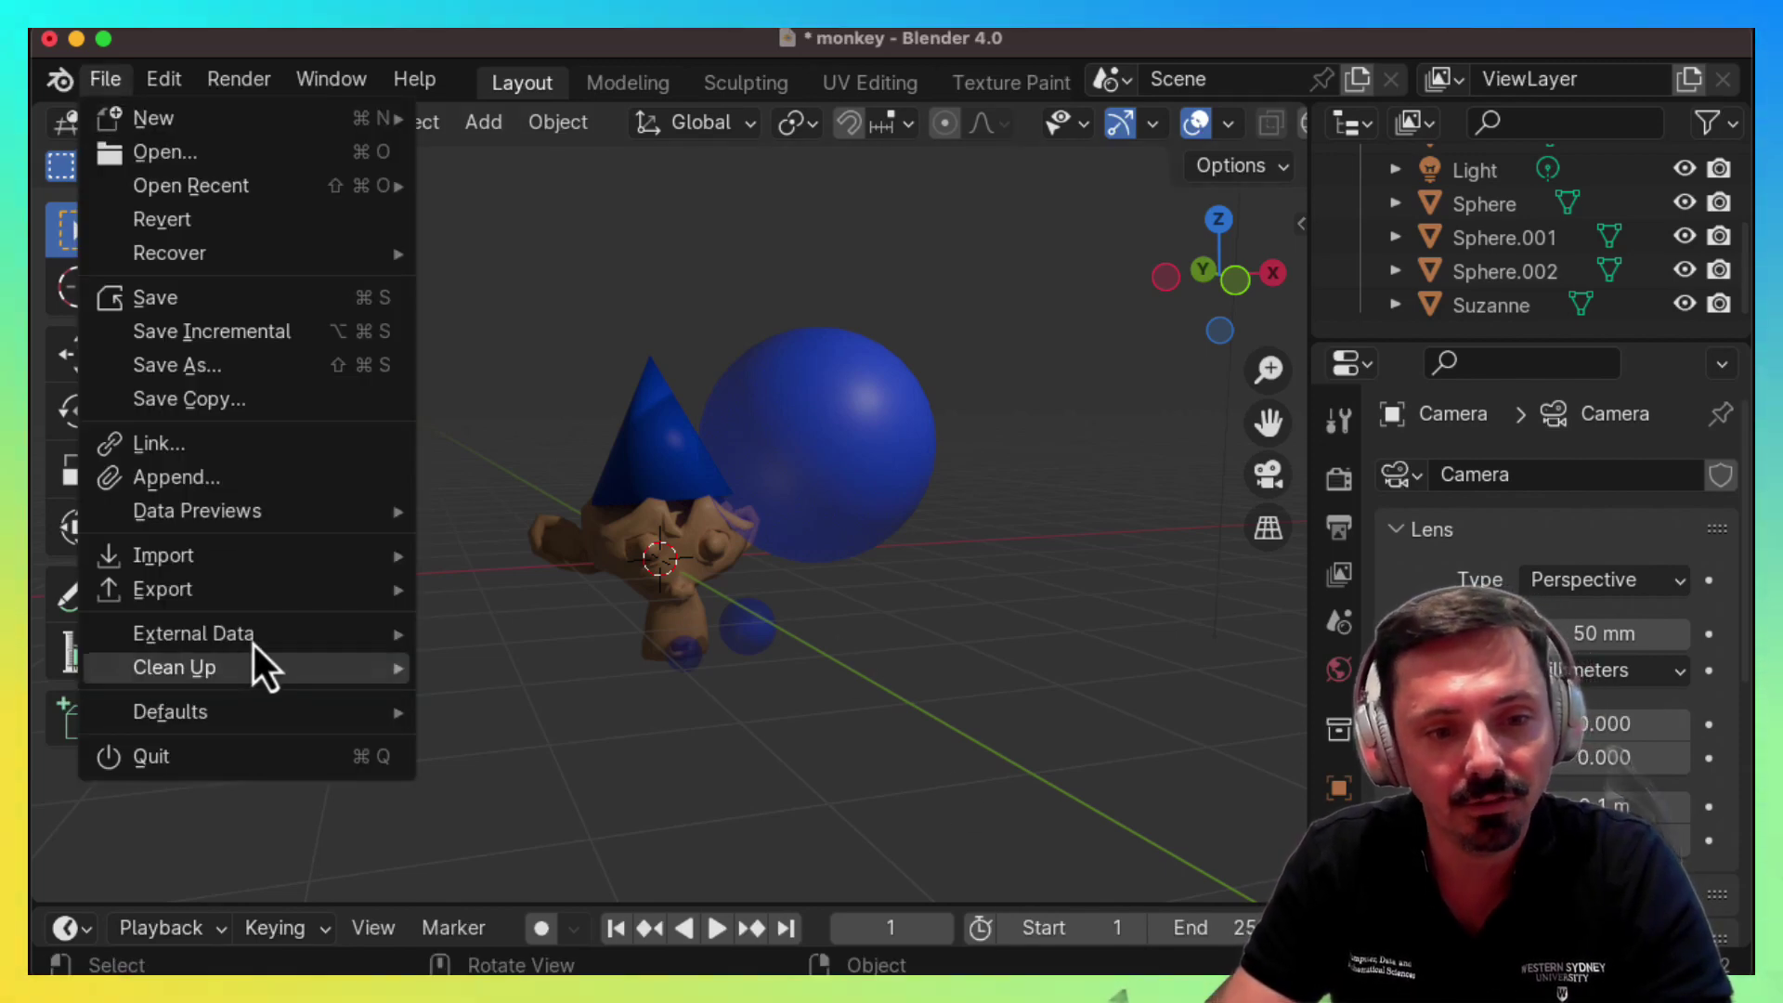
{"action": "mouse_move", "coordinate": [253, 600]}
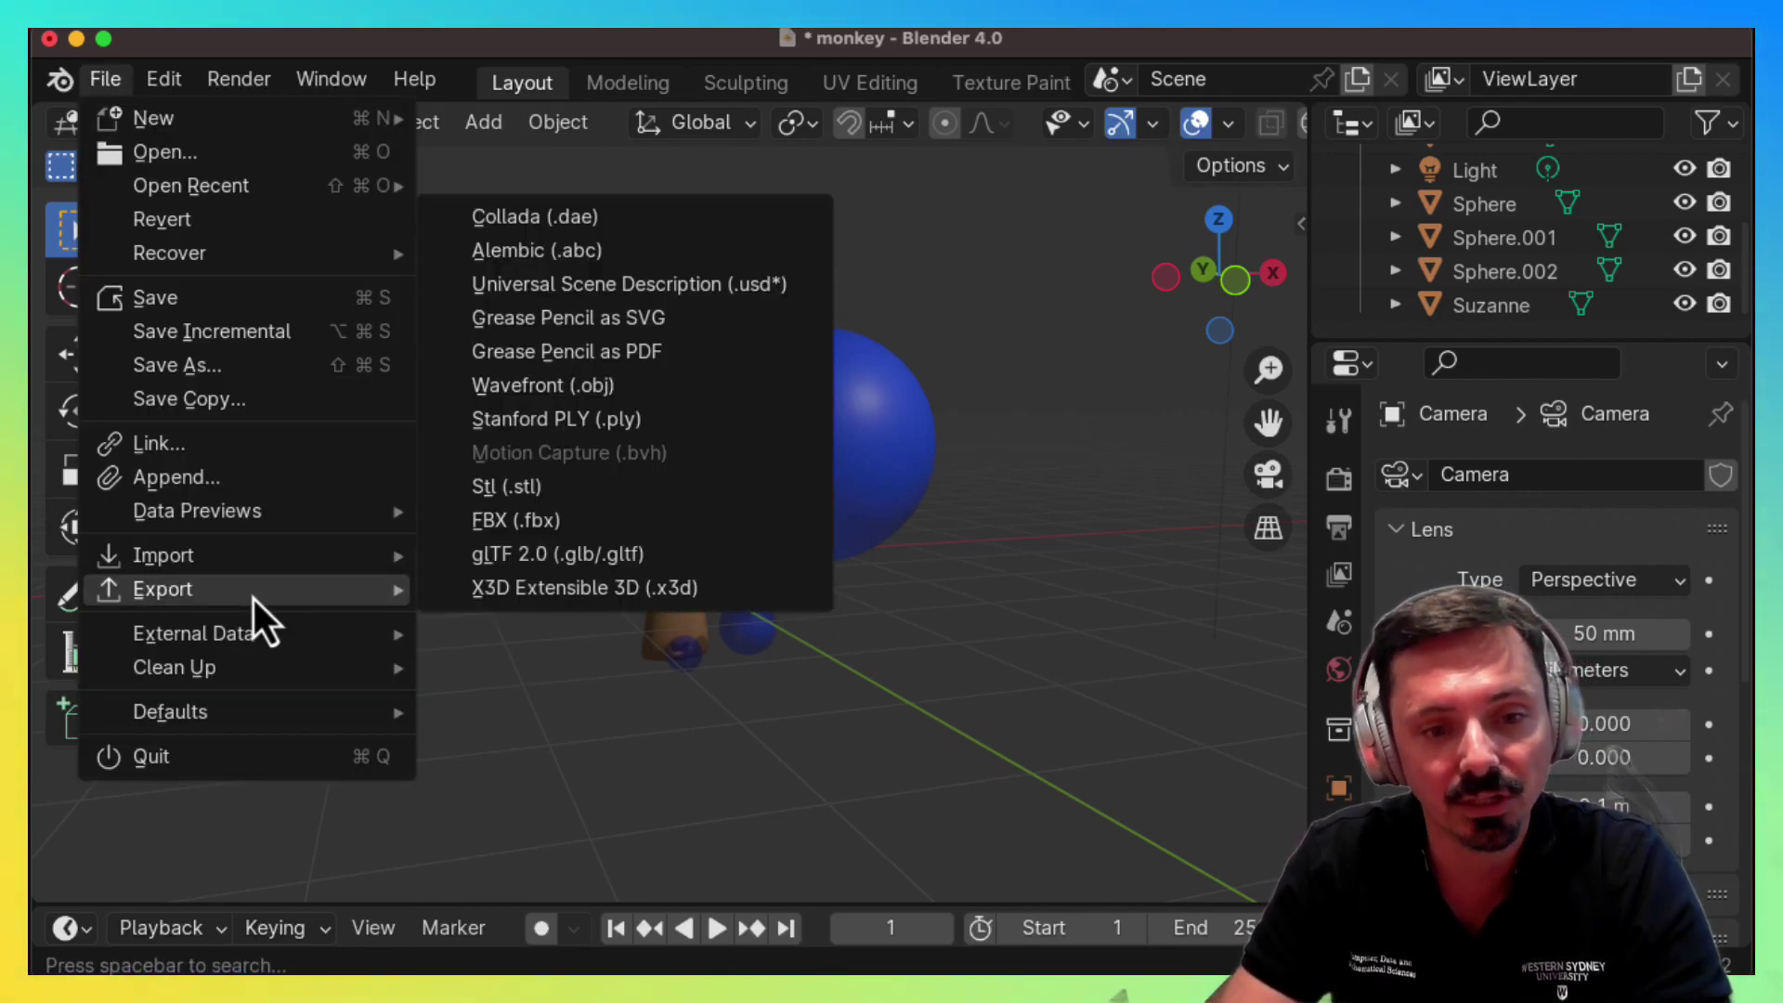
{"action": "left_click", "coordinate": [555, 532]}
{"action": "left_click", "coordinate": [1506, 184]}
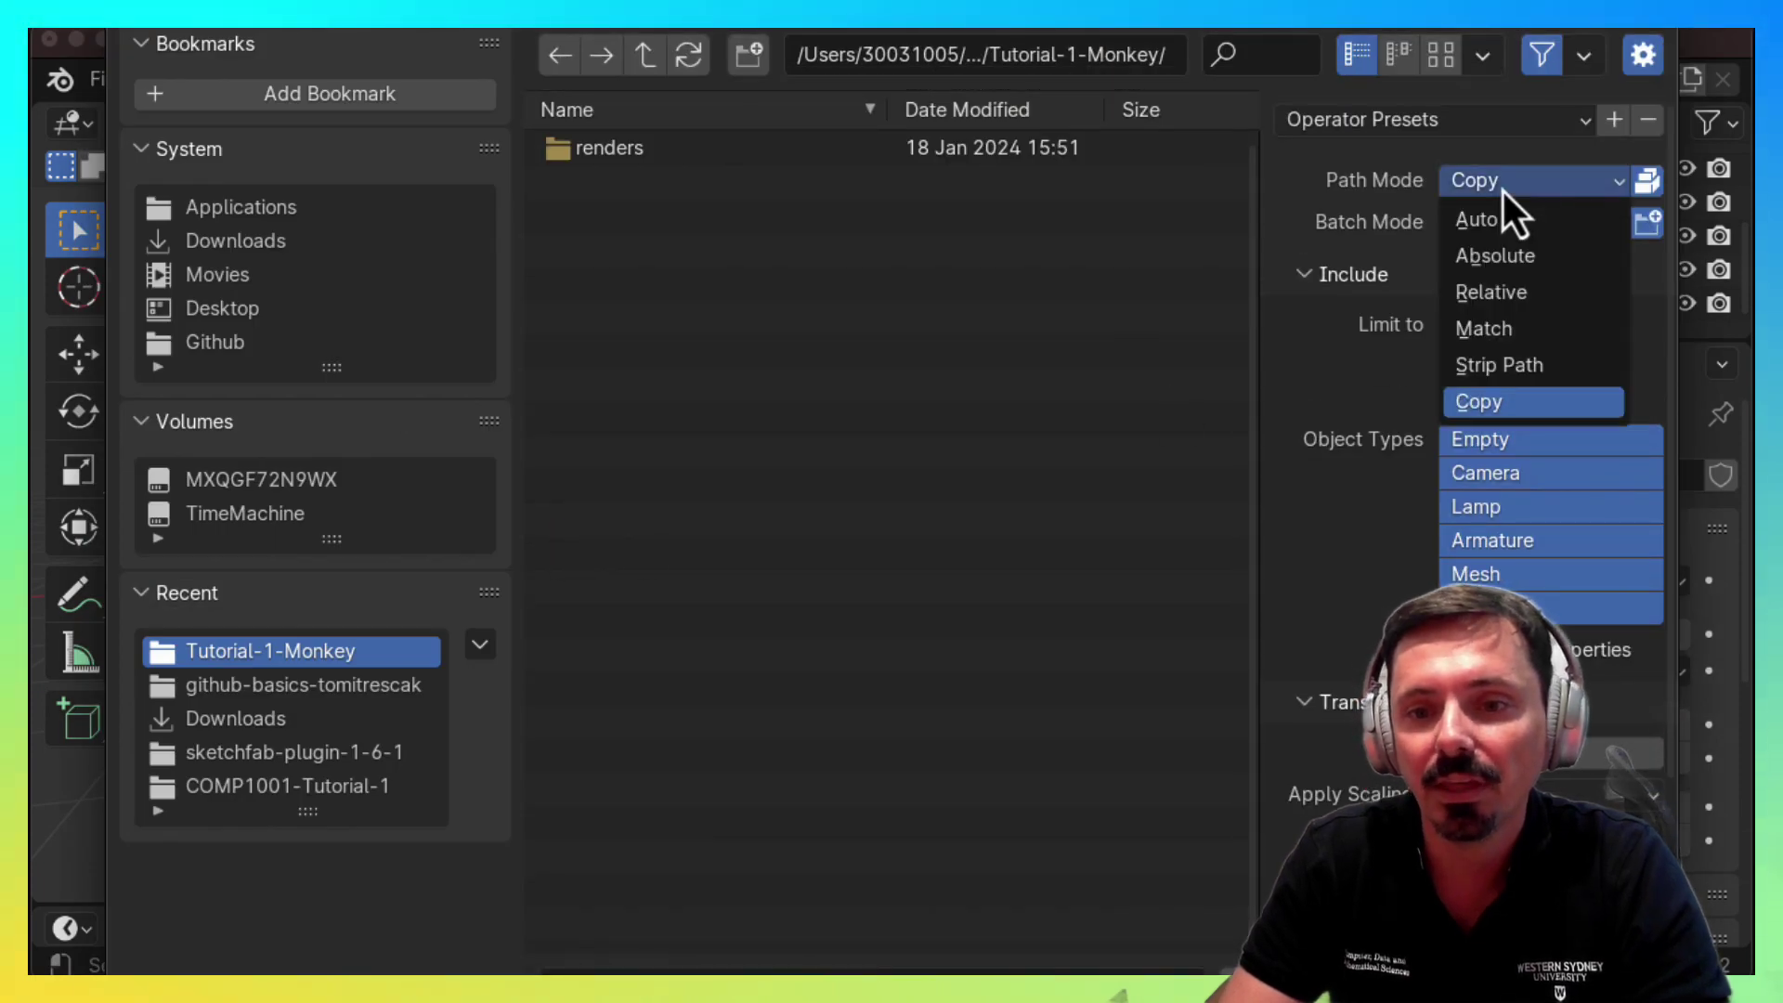
{"action": "left_click", "coordinate": [1507, 213]}
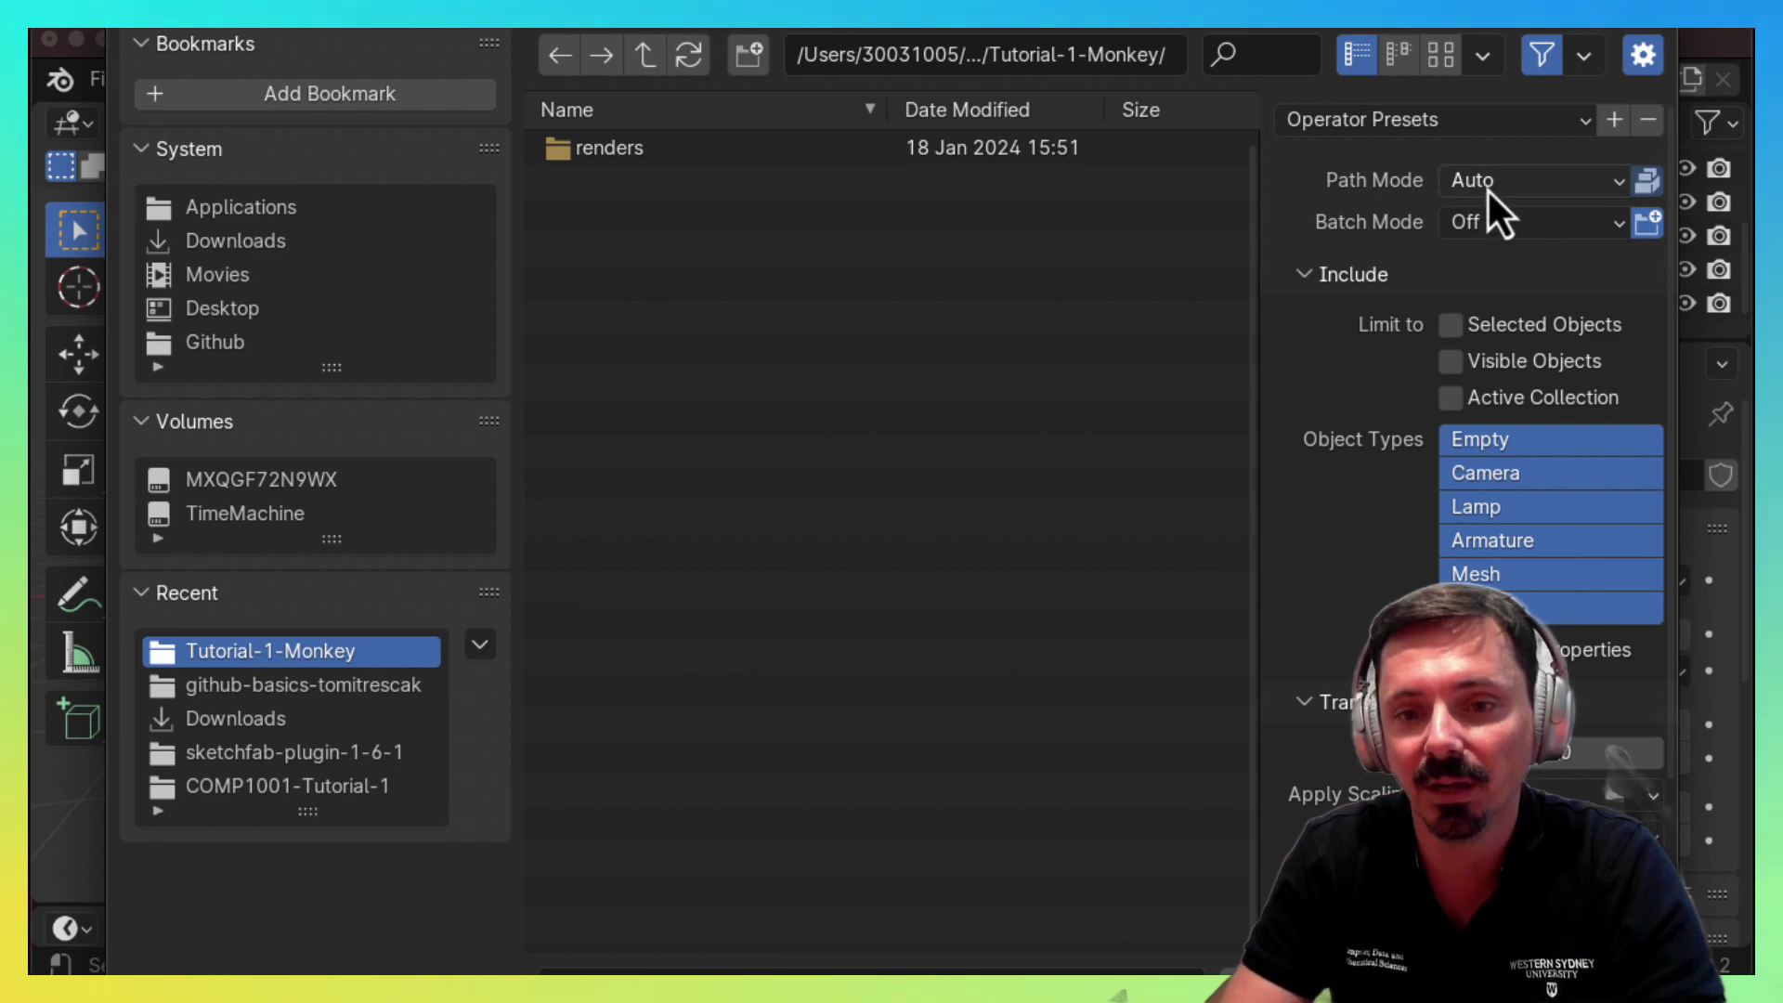
{"action": "left_click", "coordinate": [1514, 184]}
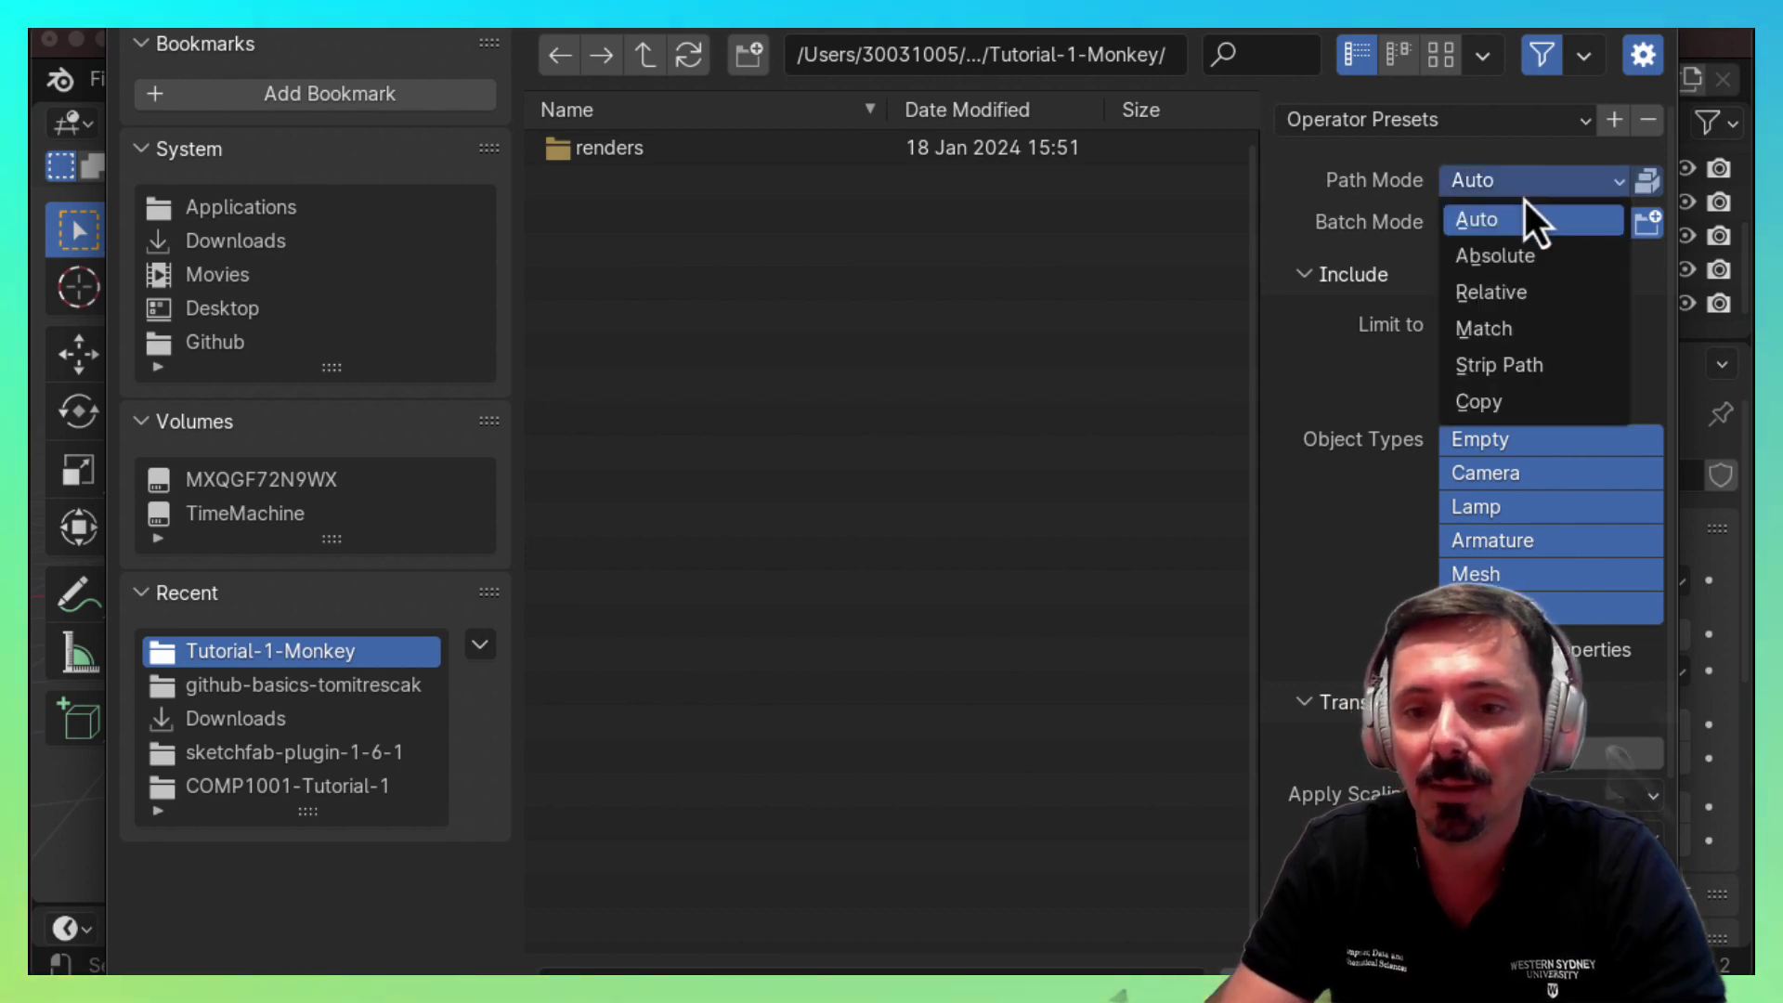
{"action": "left_click", "coordinate": [1502, 398]}
{"action": "left_click", "coordinate": [1649, 187]}
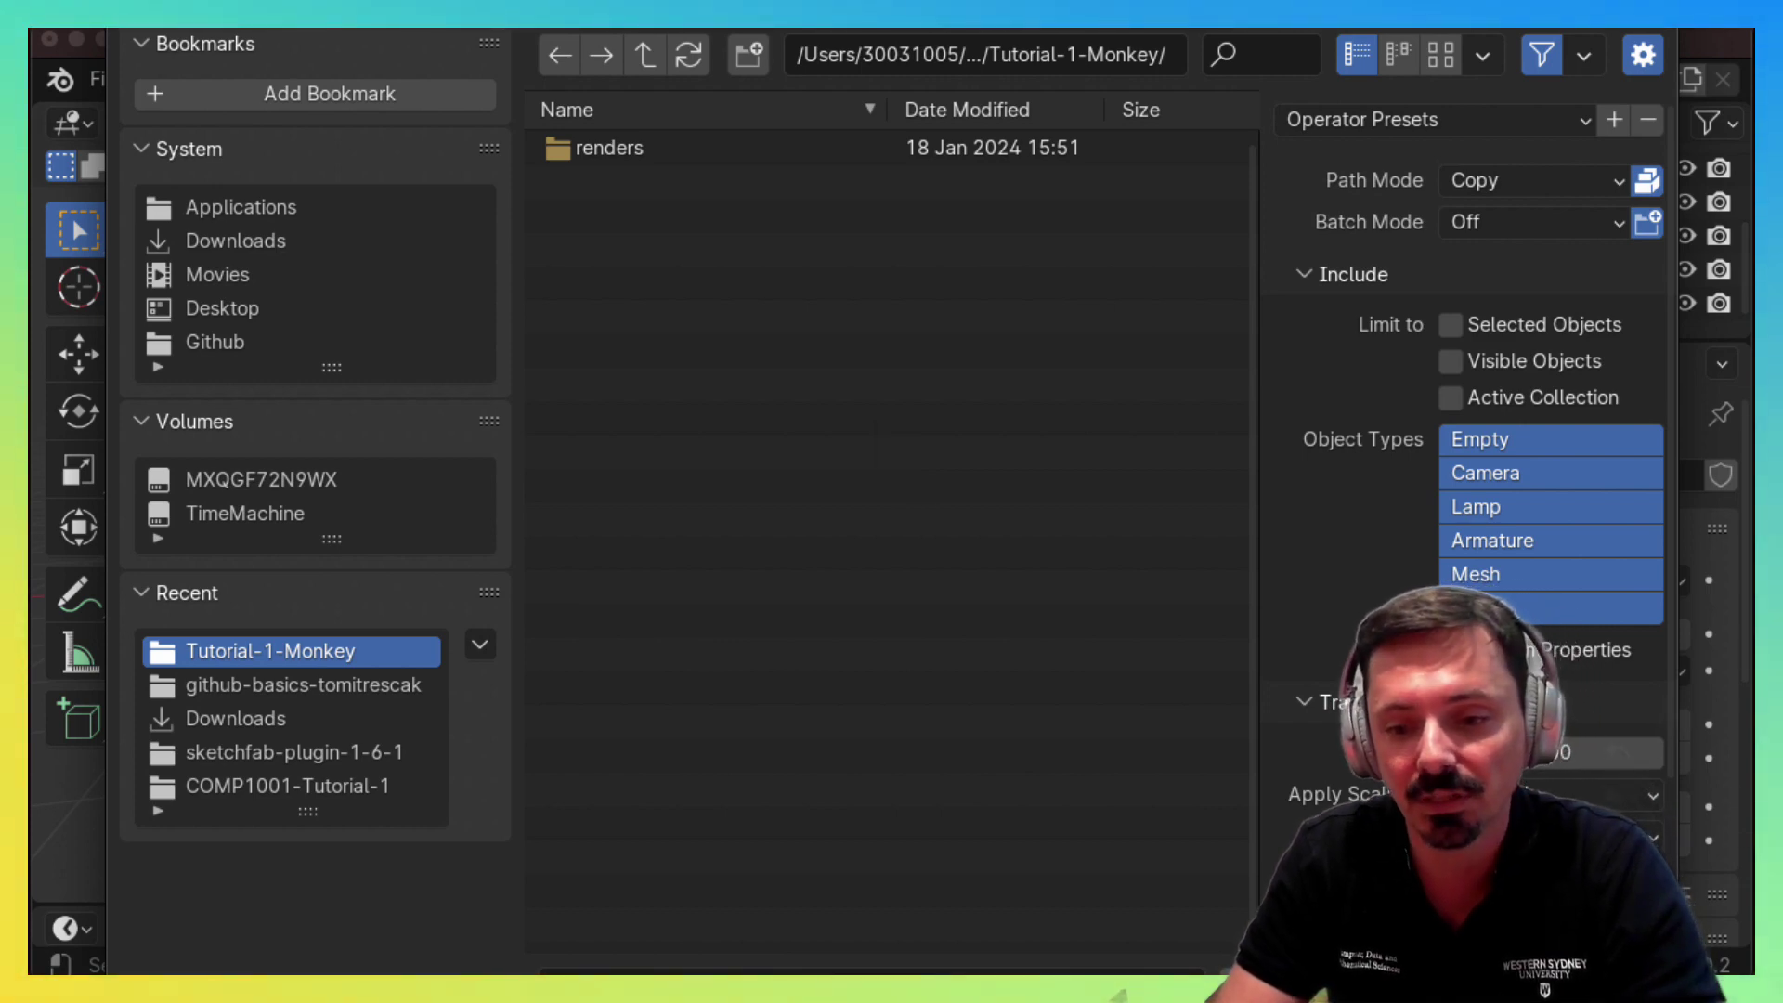
Export the scene as monkey.fbx into the Tutorial-1-Monkey folder.
{"action": "left_click_drag", "start_coordinate": [1678, 999], "coordinate": [1678, 950]}
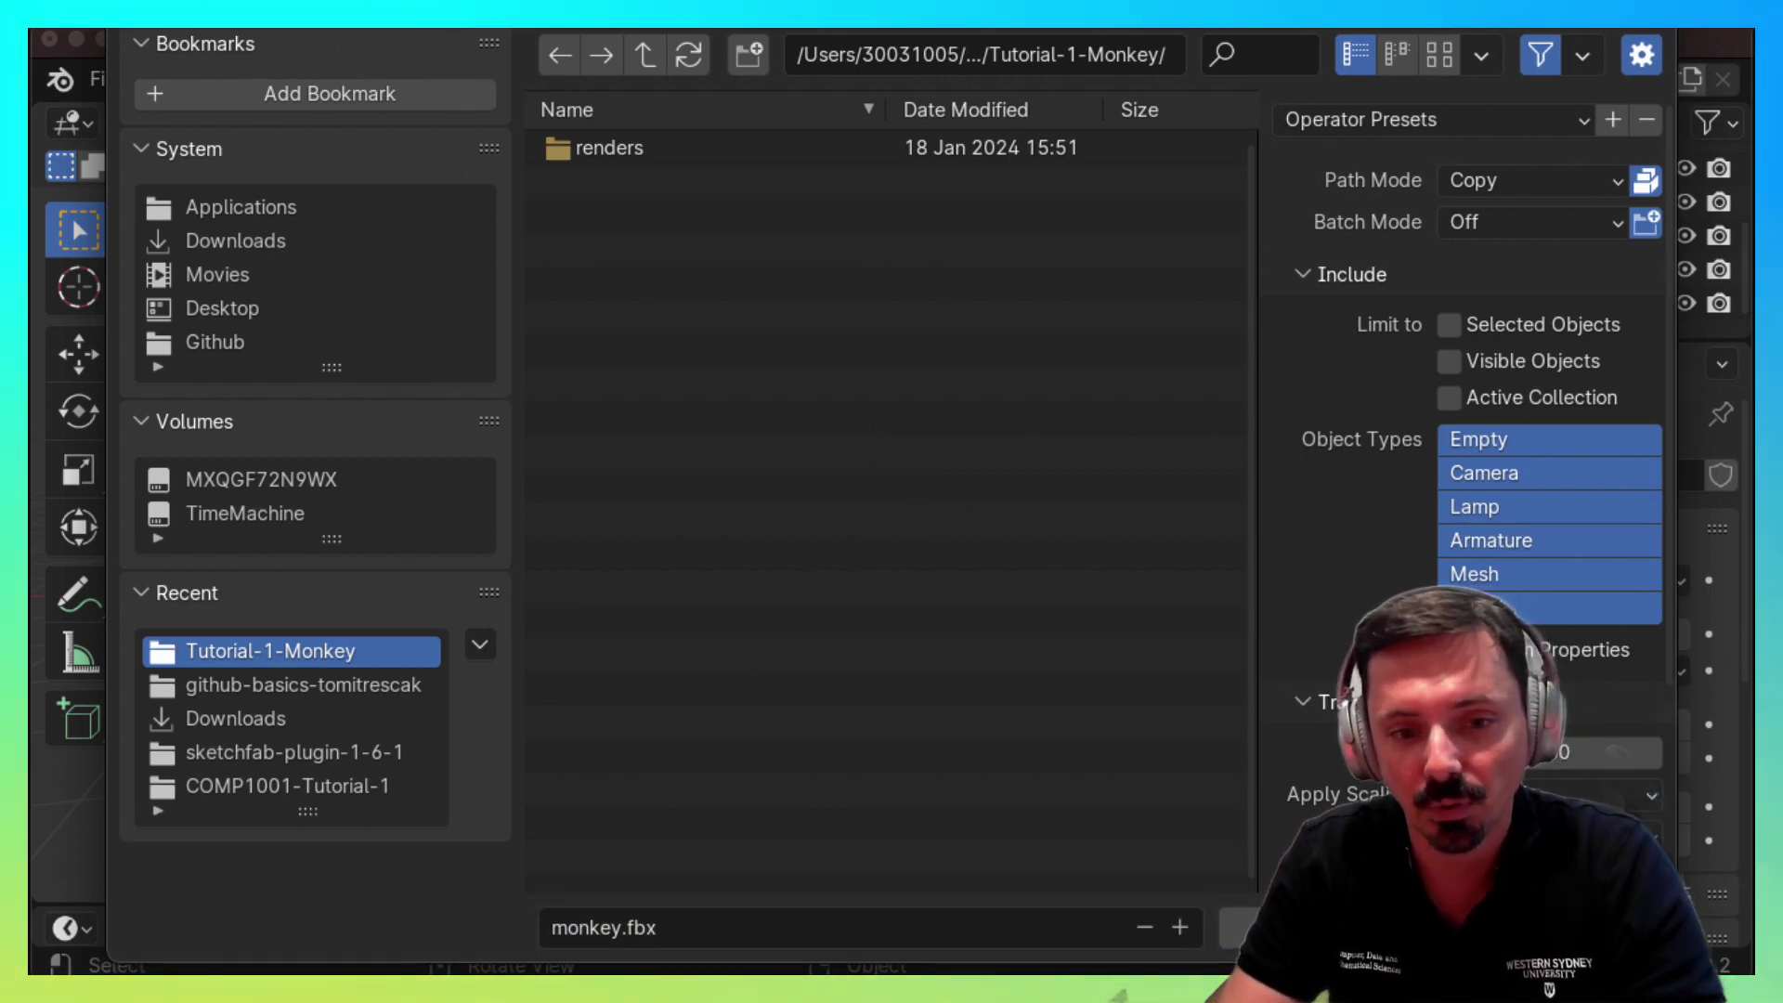
{"action": "left_click", "coordinate": [649, 924]}
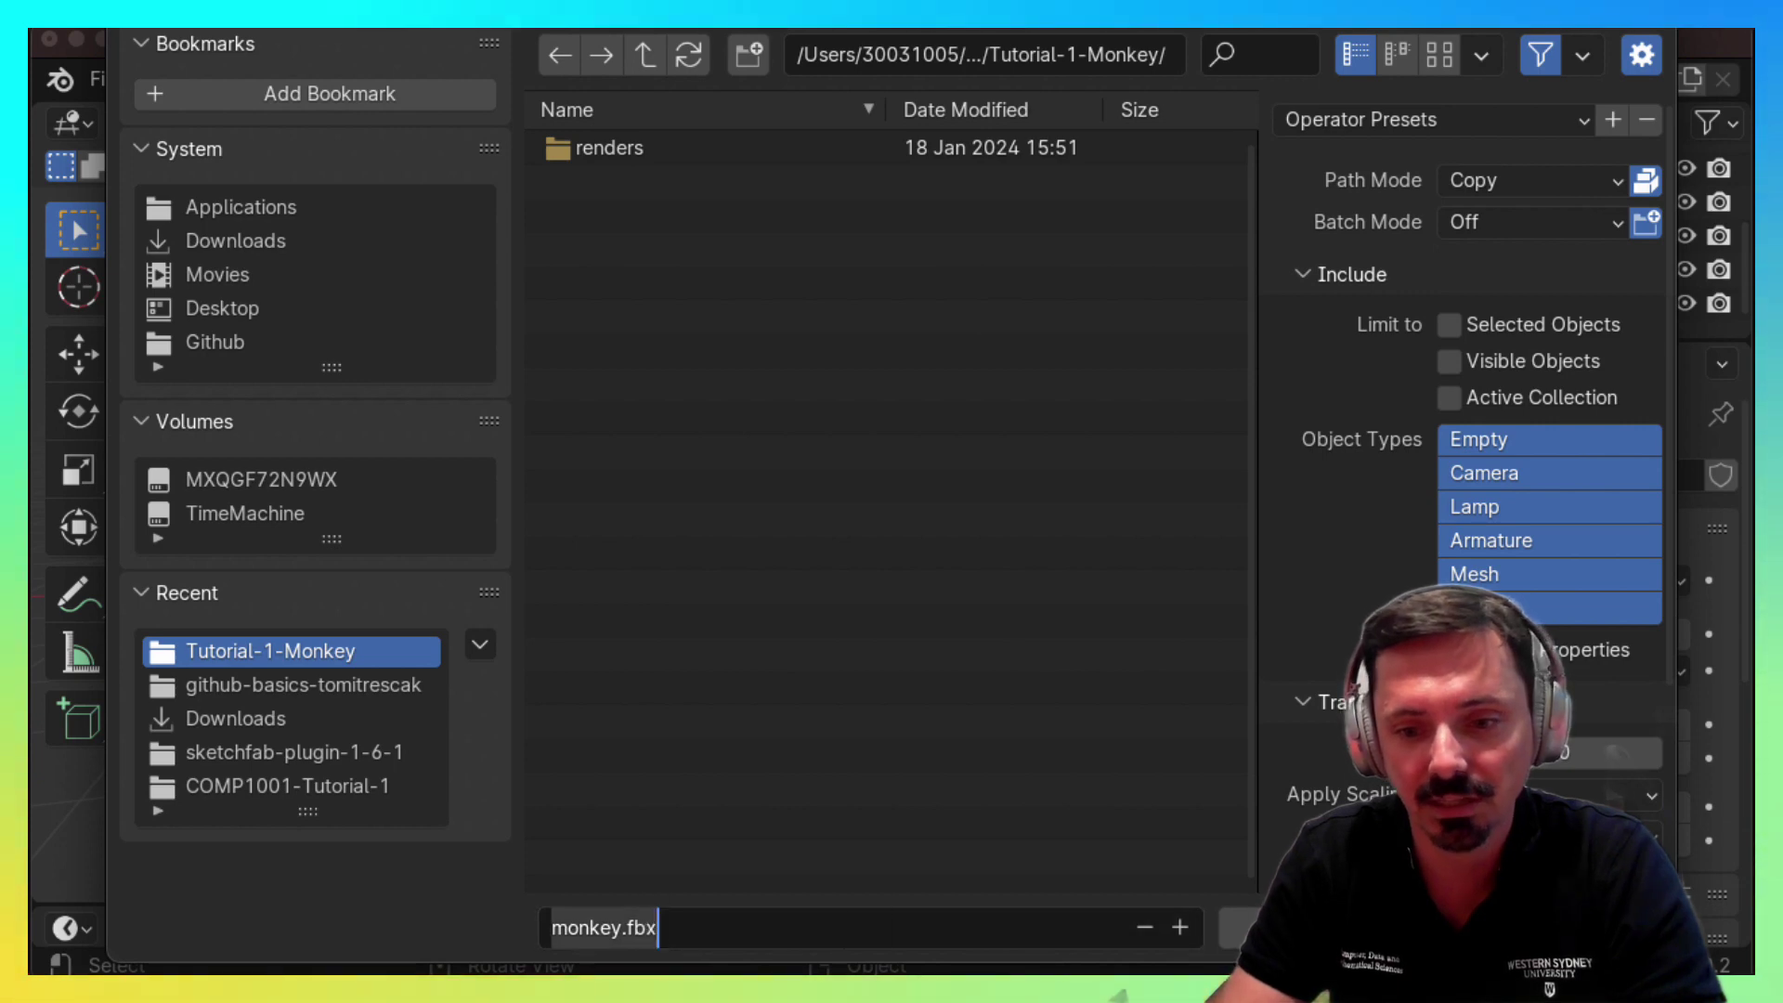
{"action": "key", "text": "Return"}
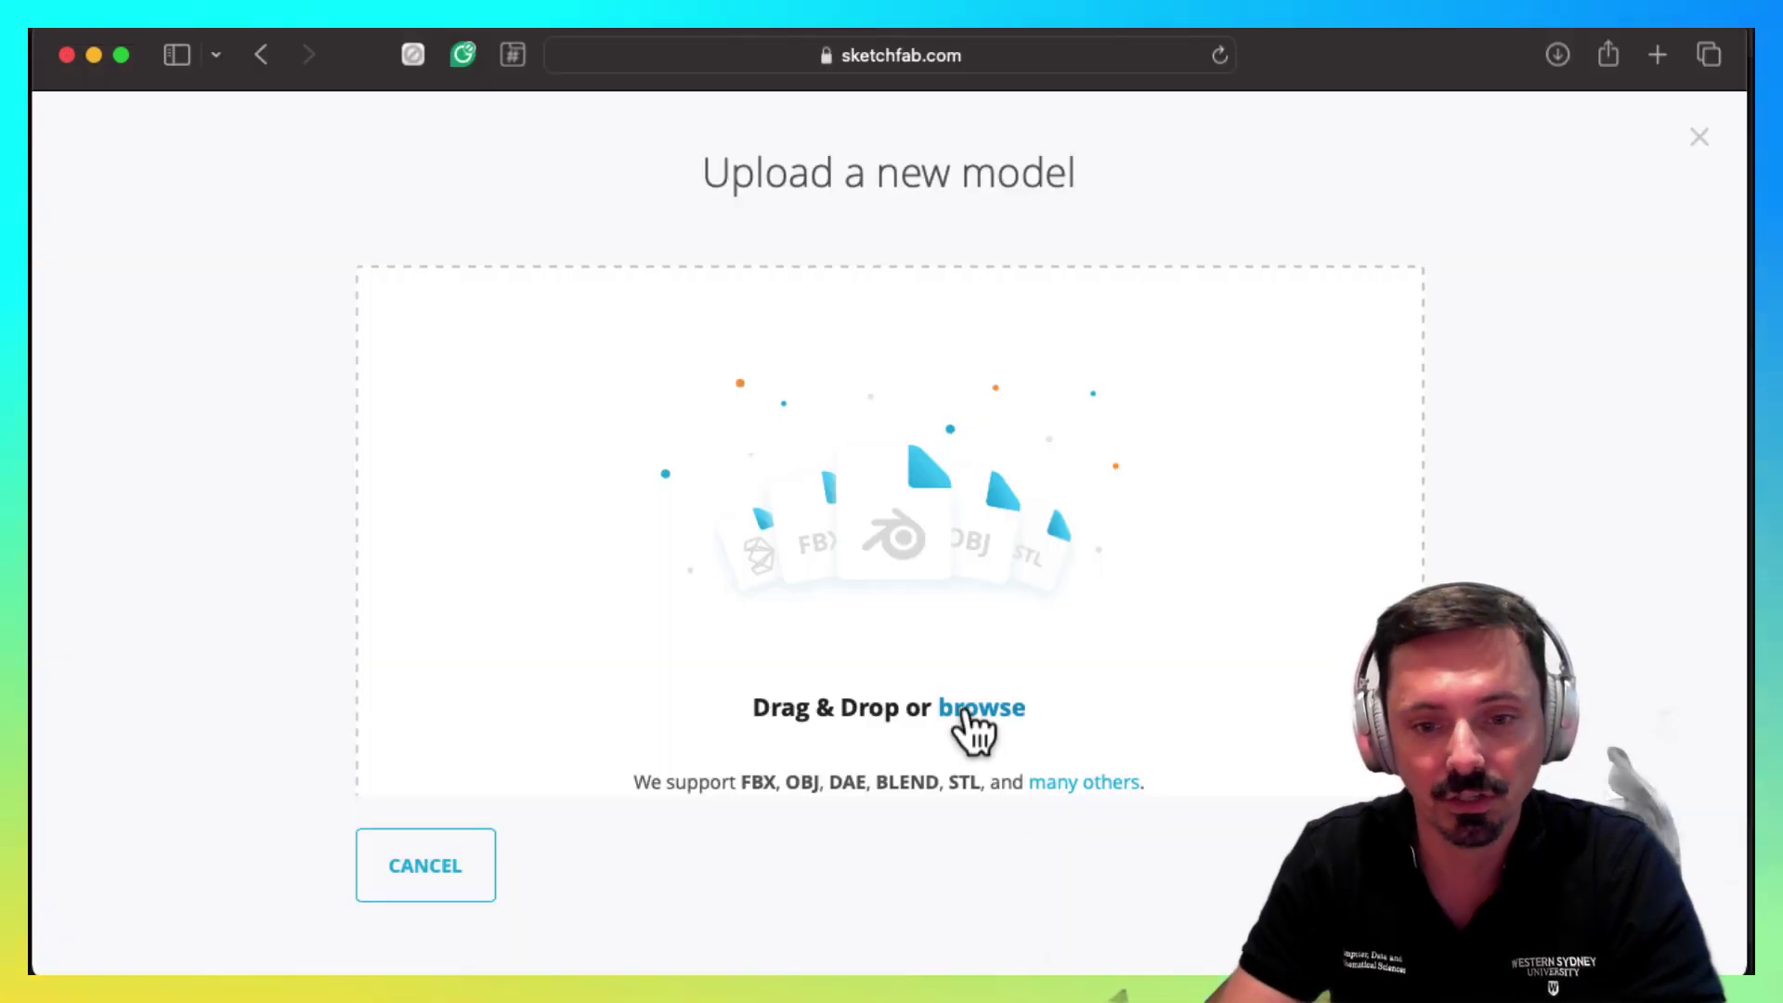
Upload monkey.fbx from the Tutorial-1-Monkey folder to Sketchfab as the new model.
{"action": "left_click", "coordinate": [980, 708]}
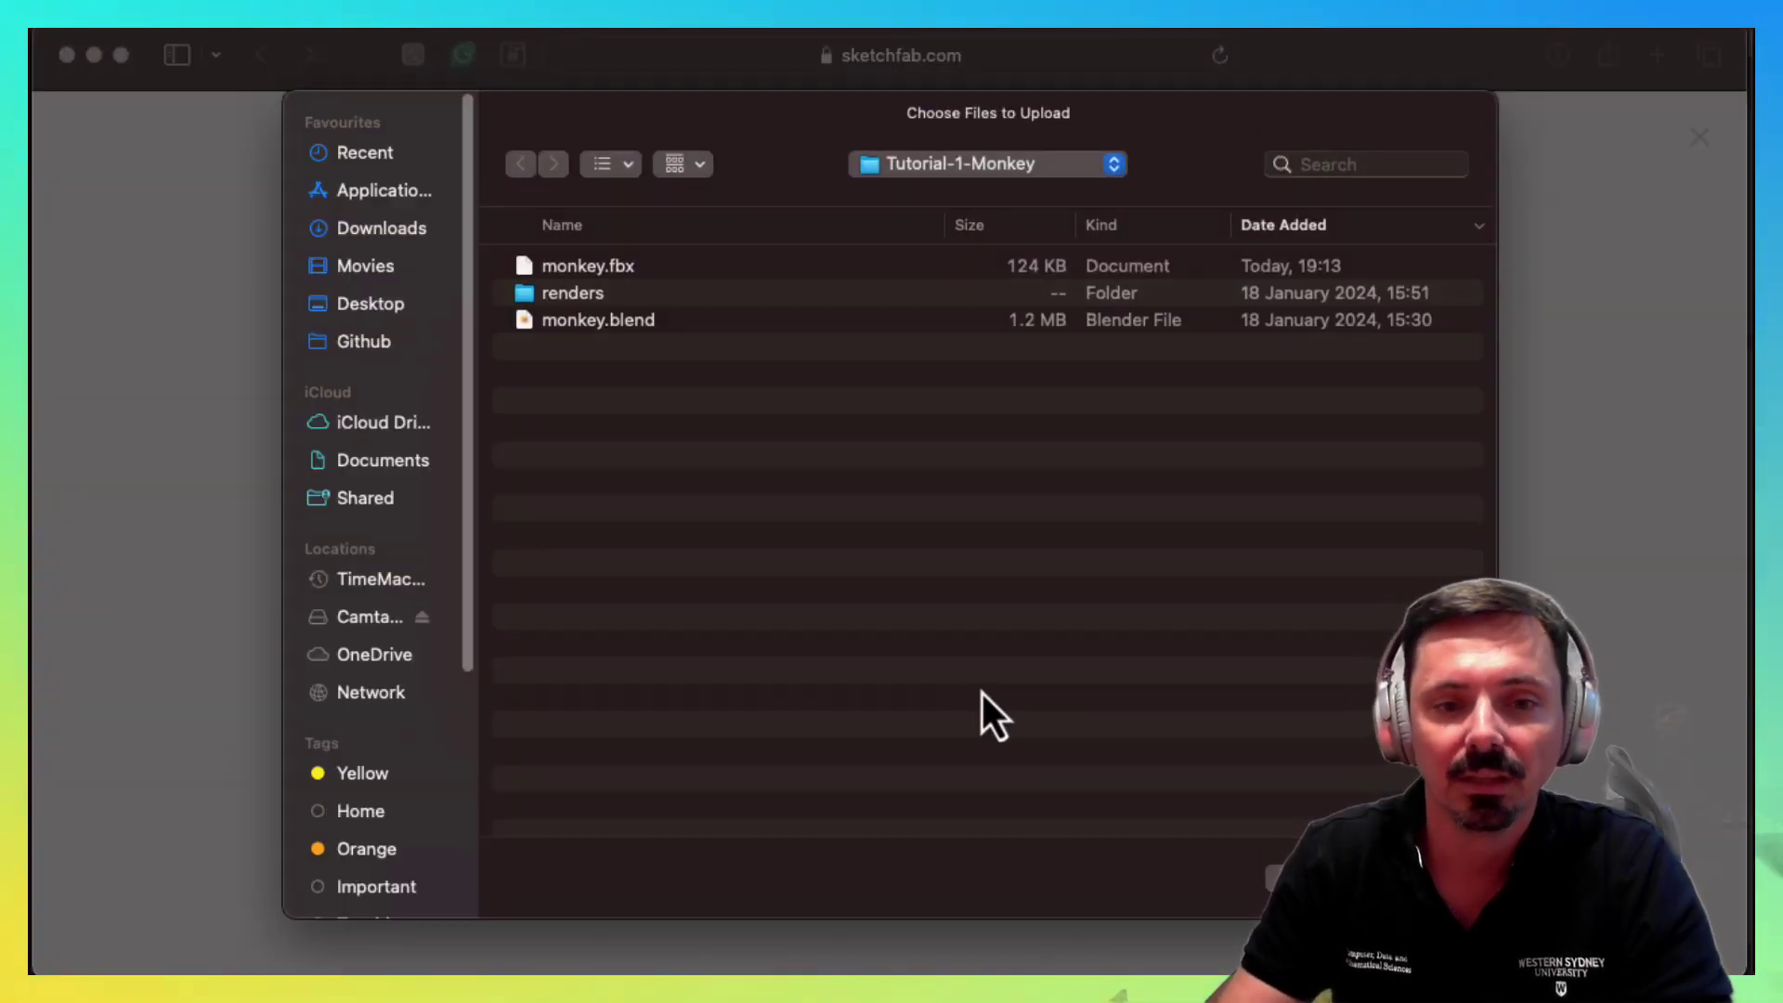
{"action": "left_click", "coordinate": [590, 277]}
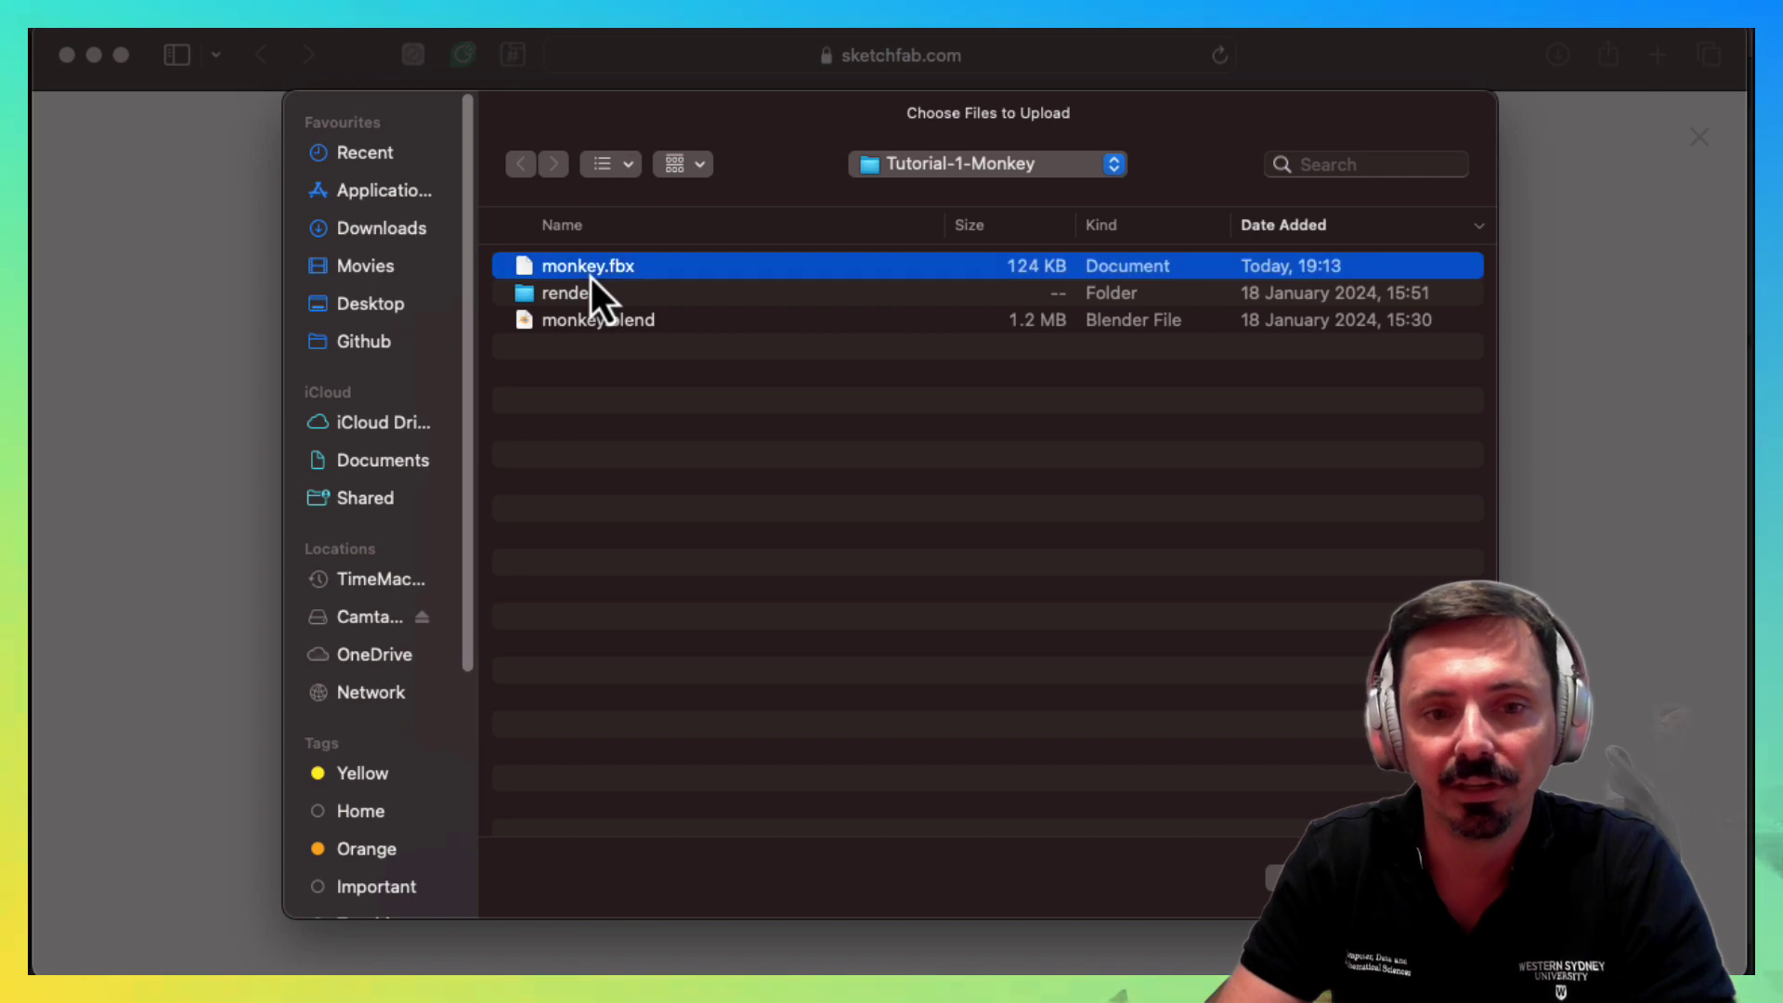
{"action": "key", "text": "Return"}
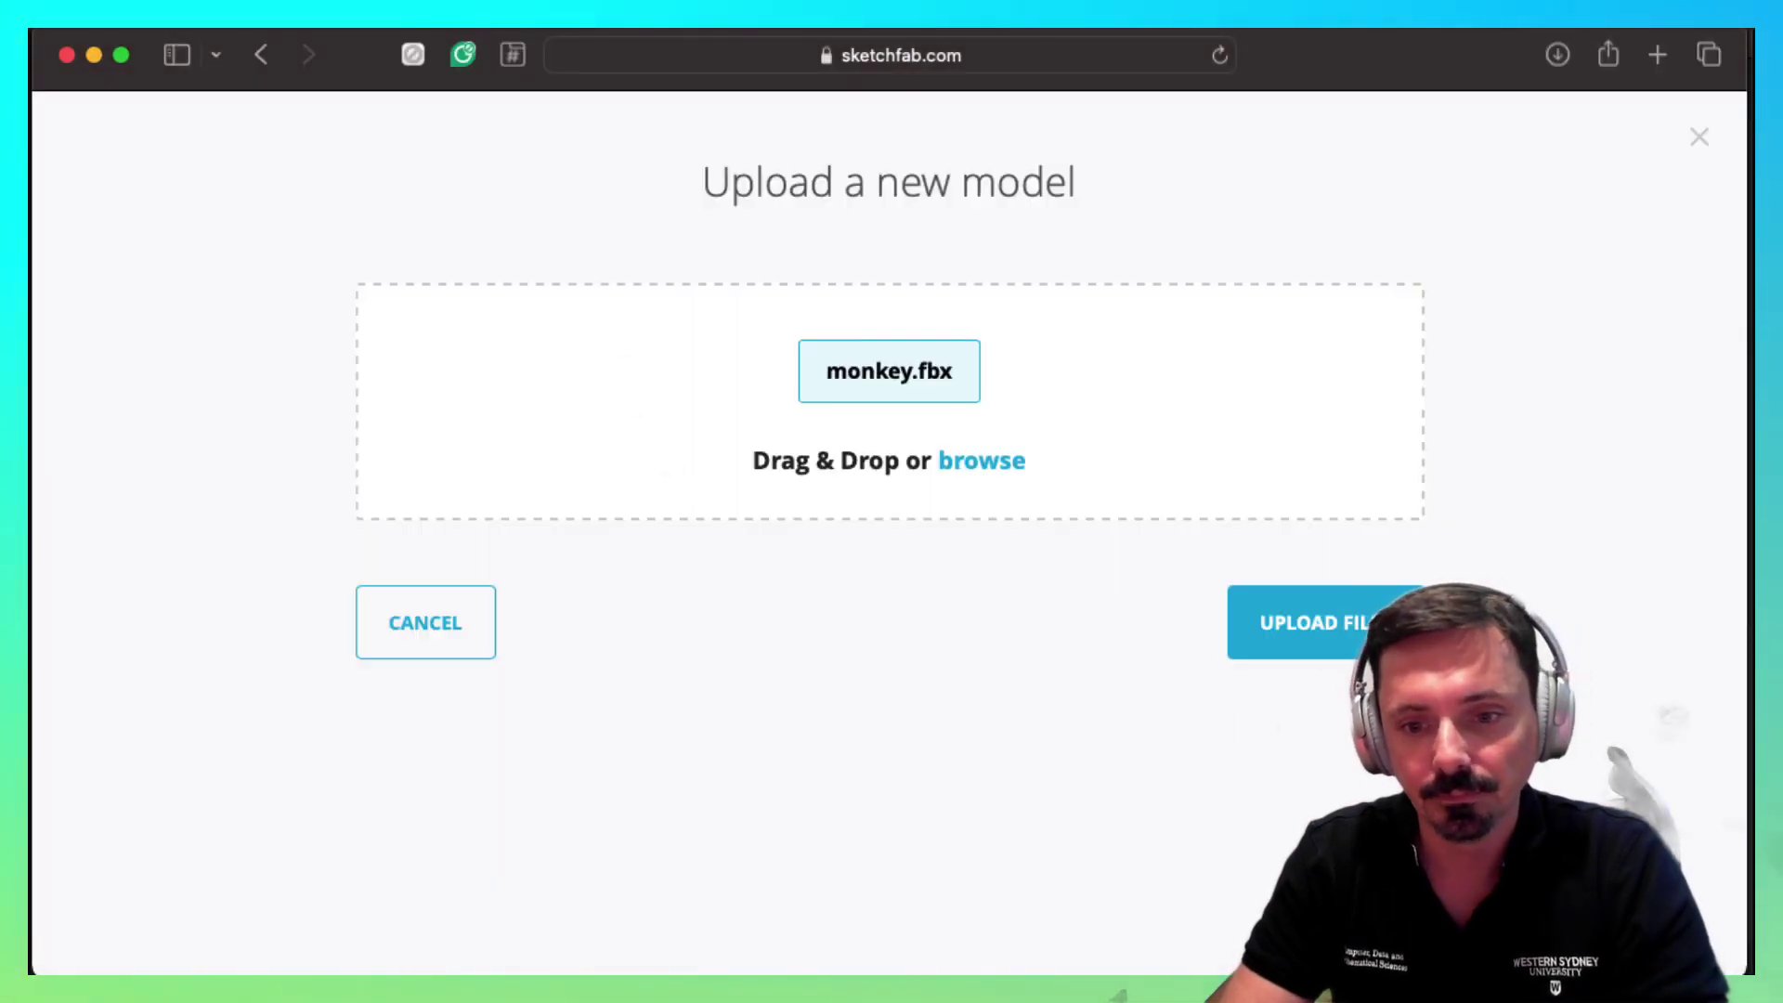
{"action": "left_click", "coordinate": [1326, 638]}
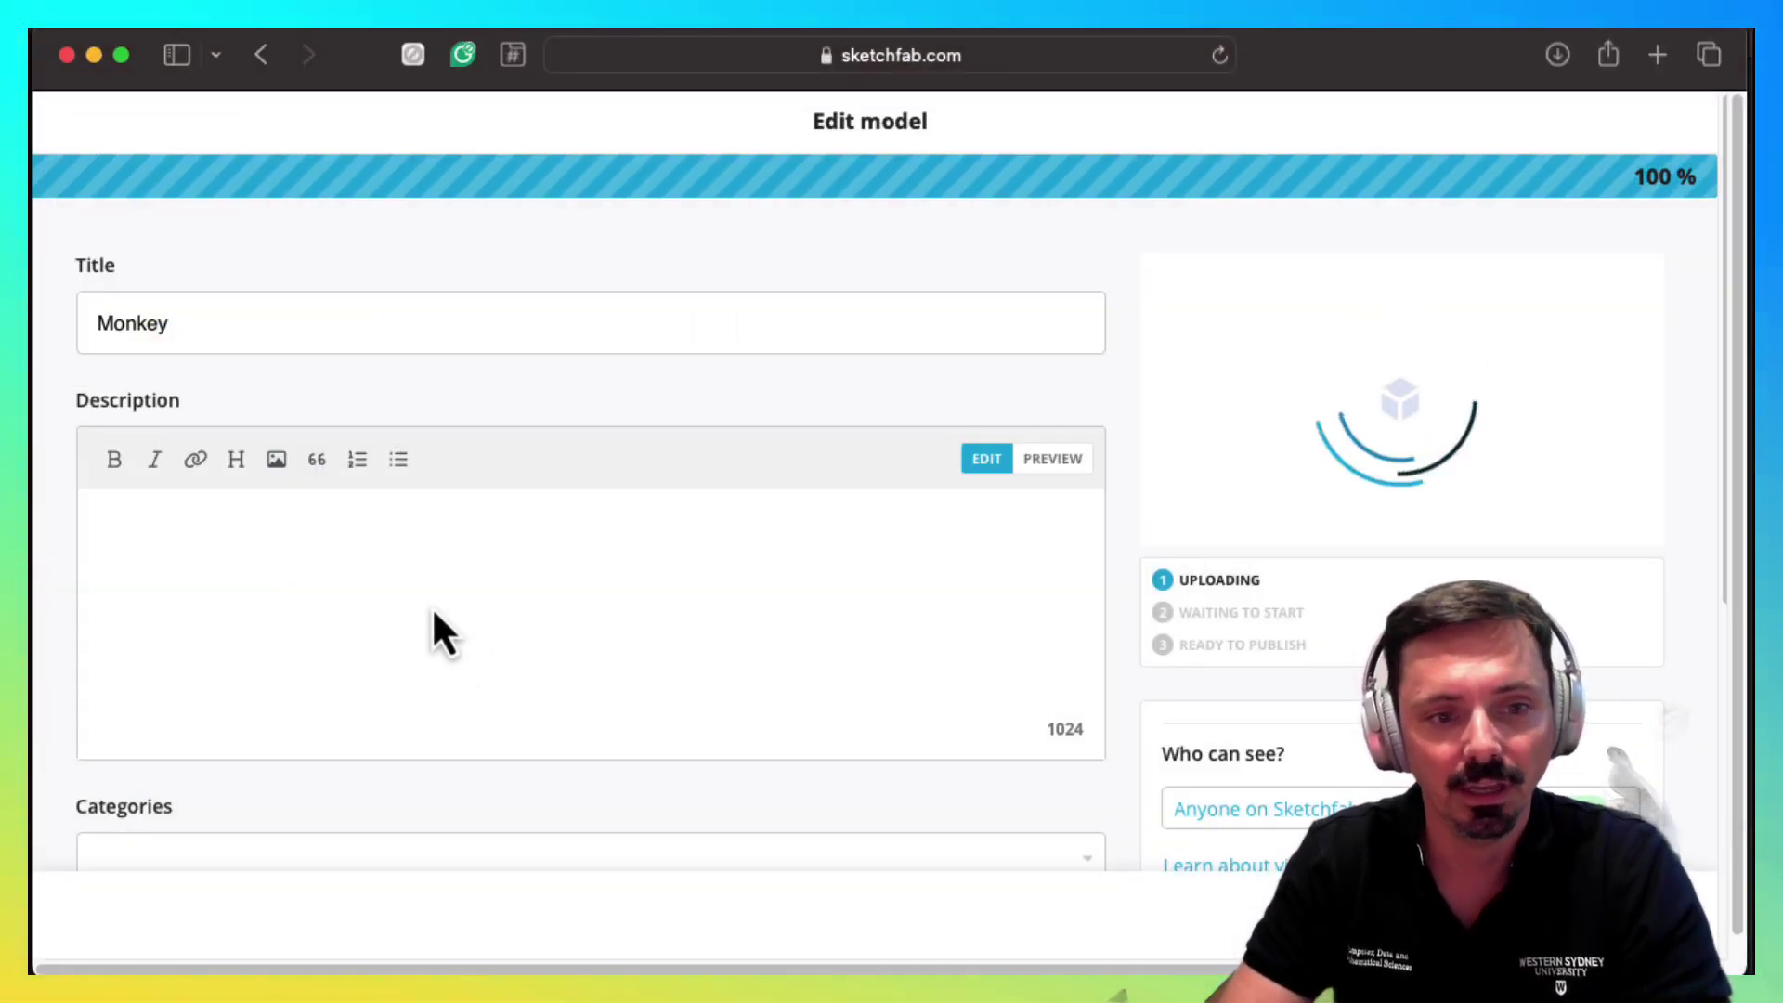
Enter "My first model, be kind!" as the description of the uploaded Monkey model.
{"action": "left_click", "coordinate": [425, 615]}
{"action": "type", "text": "M"}
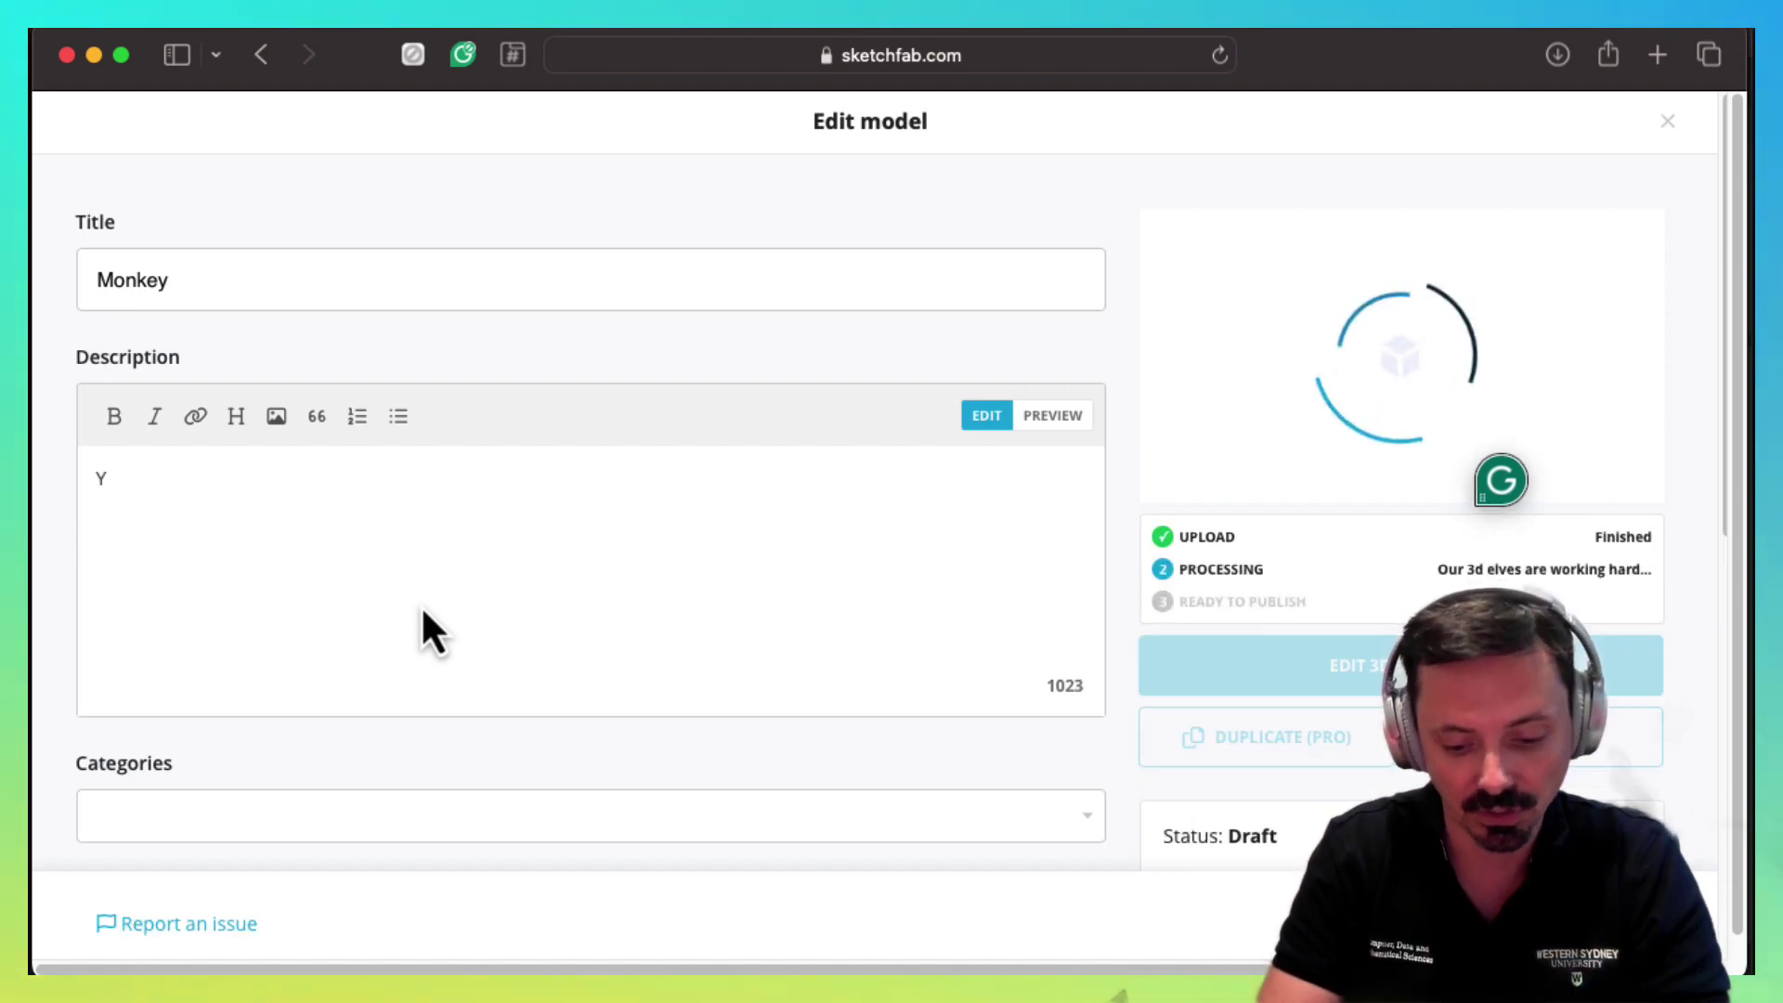
{"action": "type", "text": "y"}
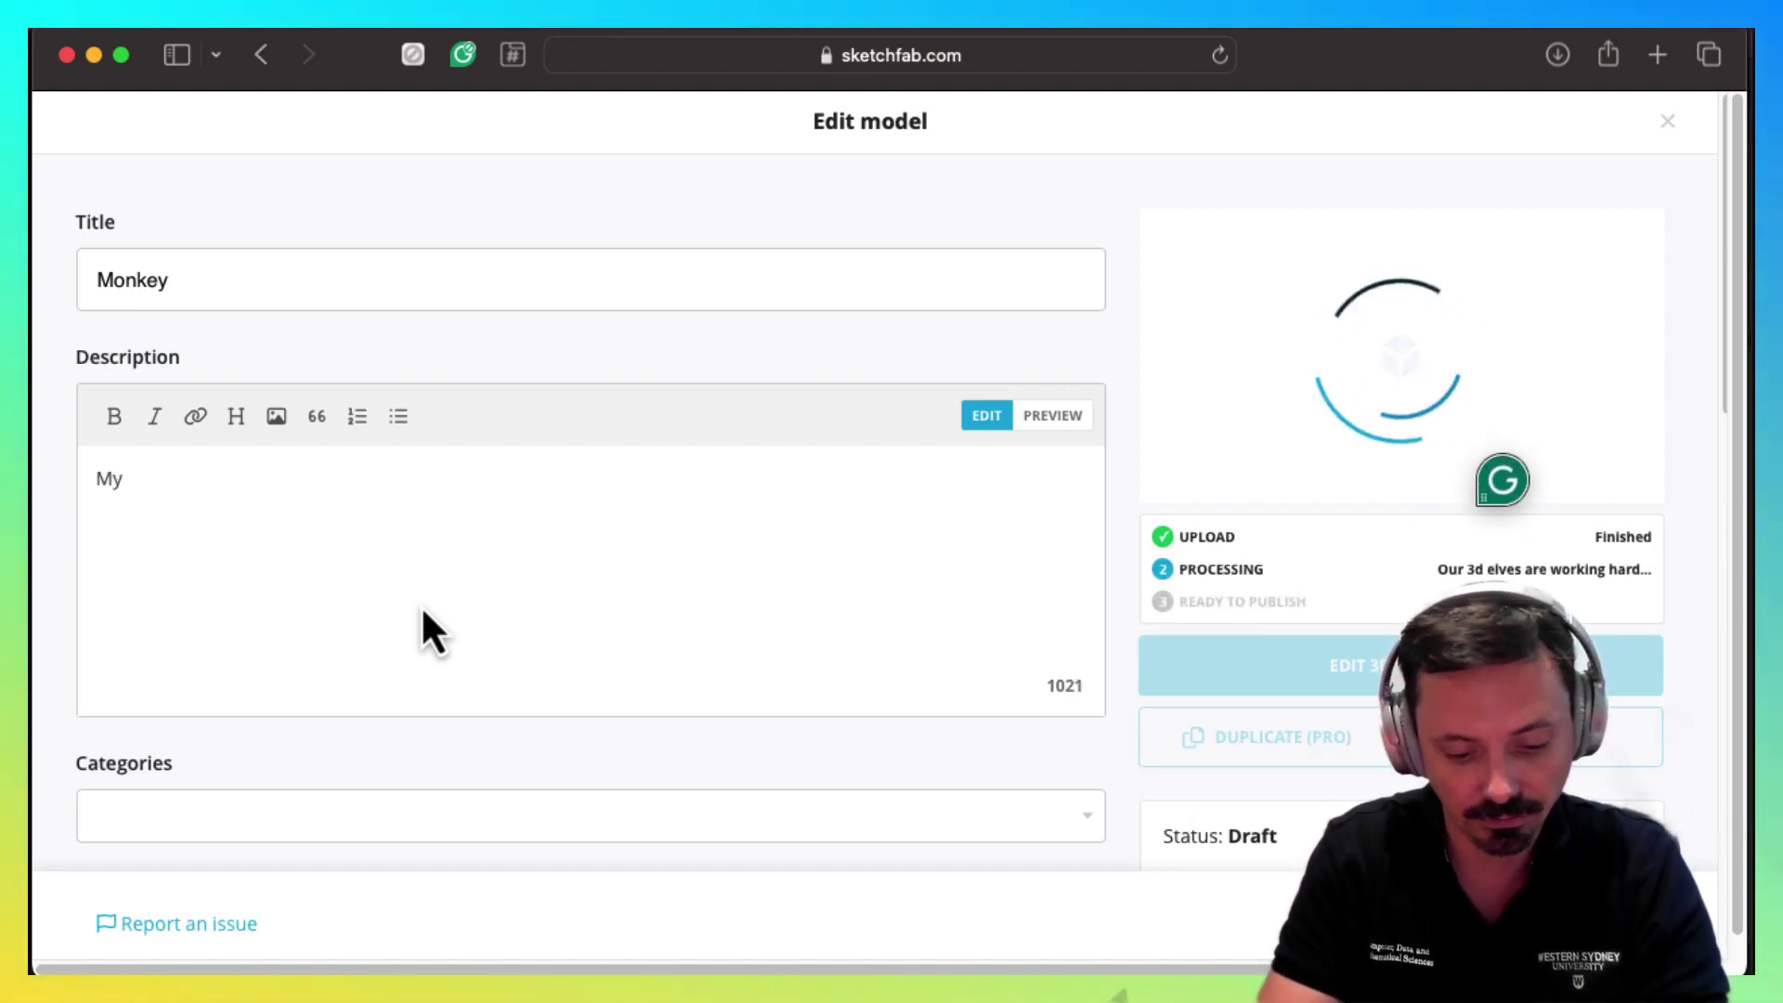
{"action": "type", "text": " first model"}
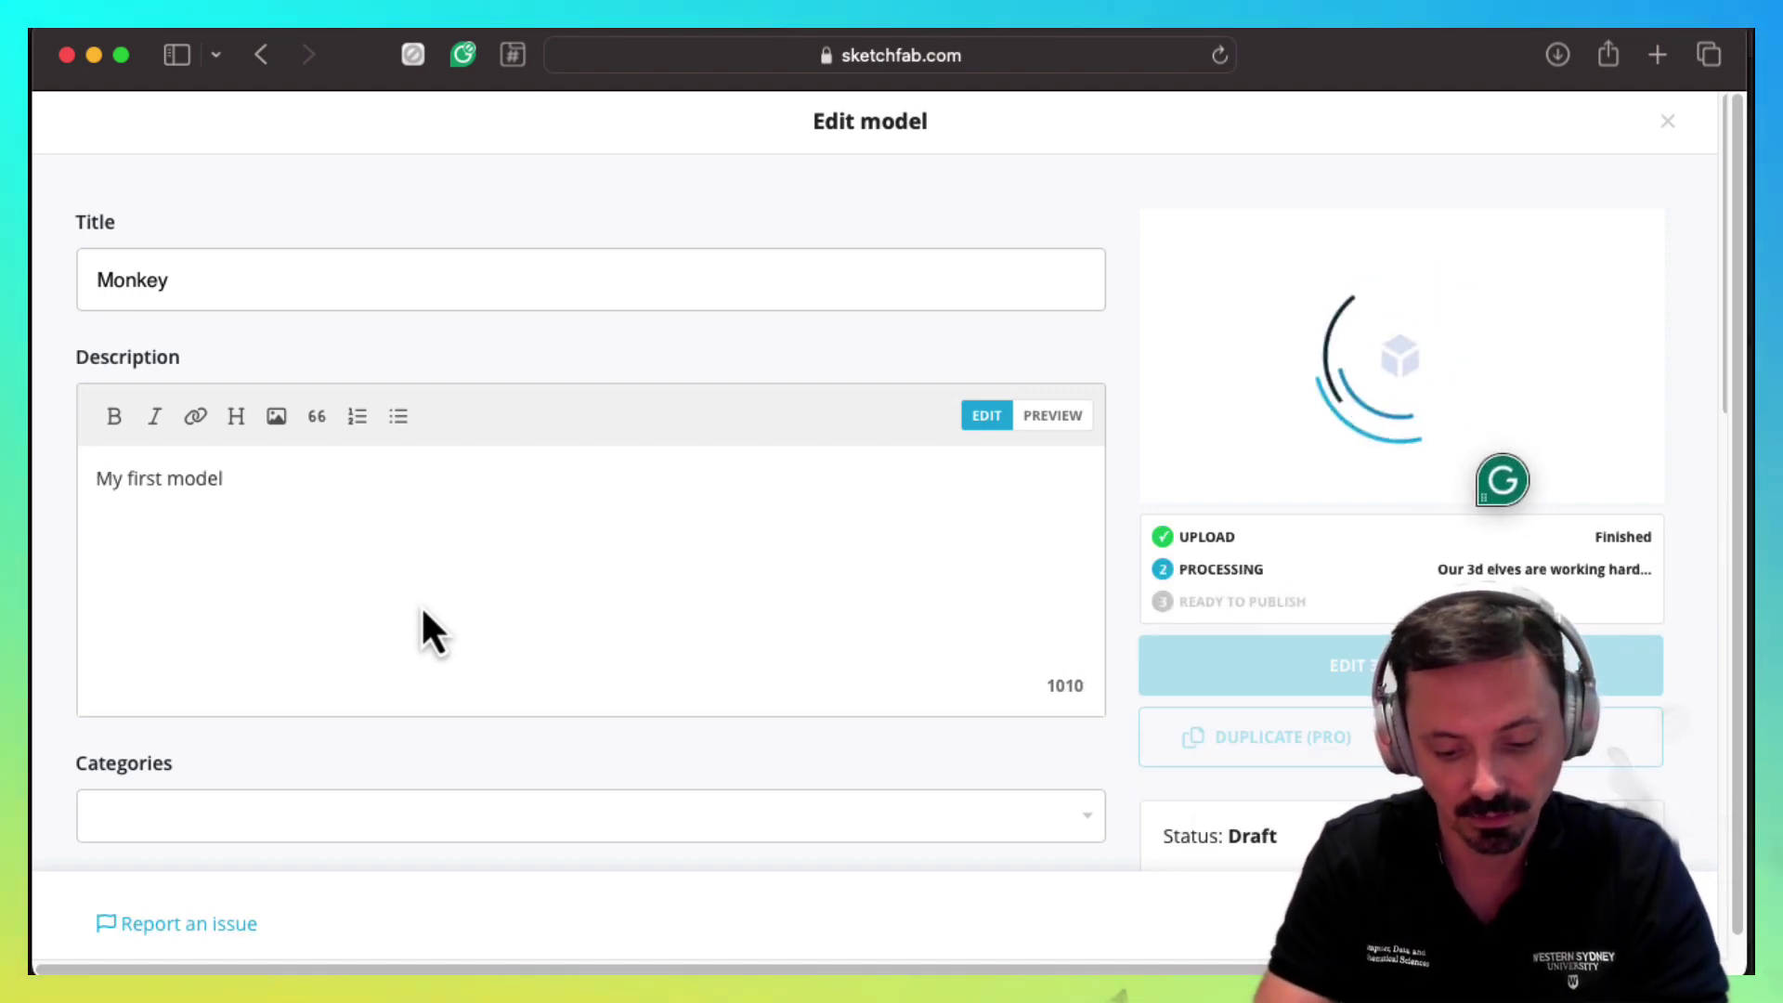
{"action": "type", "text": ", be kind!"}
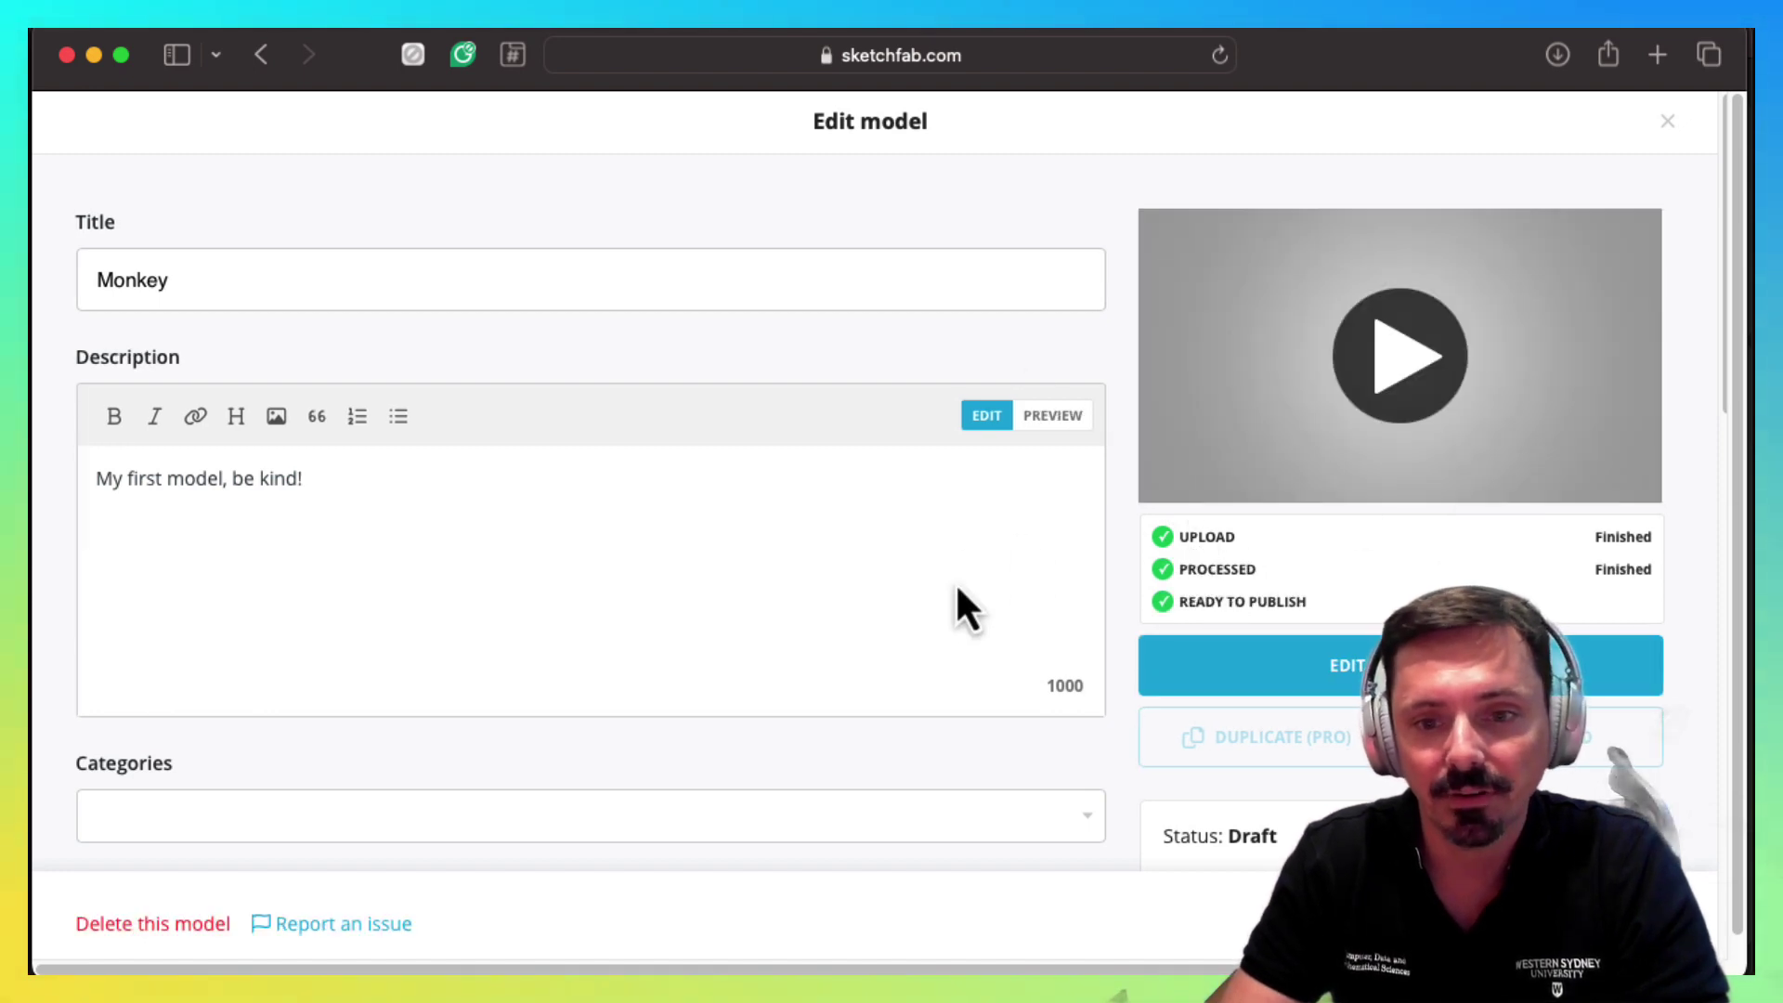
Preview the uploaded monkey in the 3D viewer from another angle and look through the model's remaining properties.
{"action": "left_click", "coordinate": [1364, 411]}
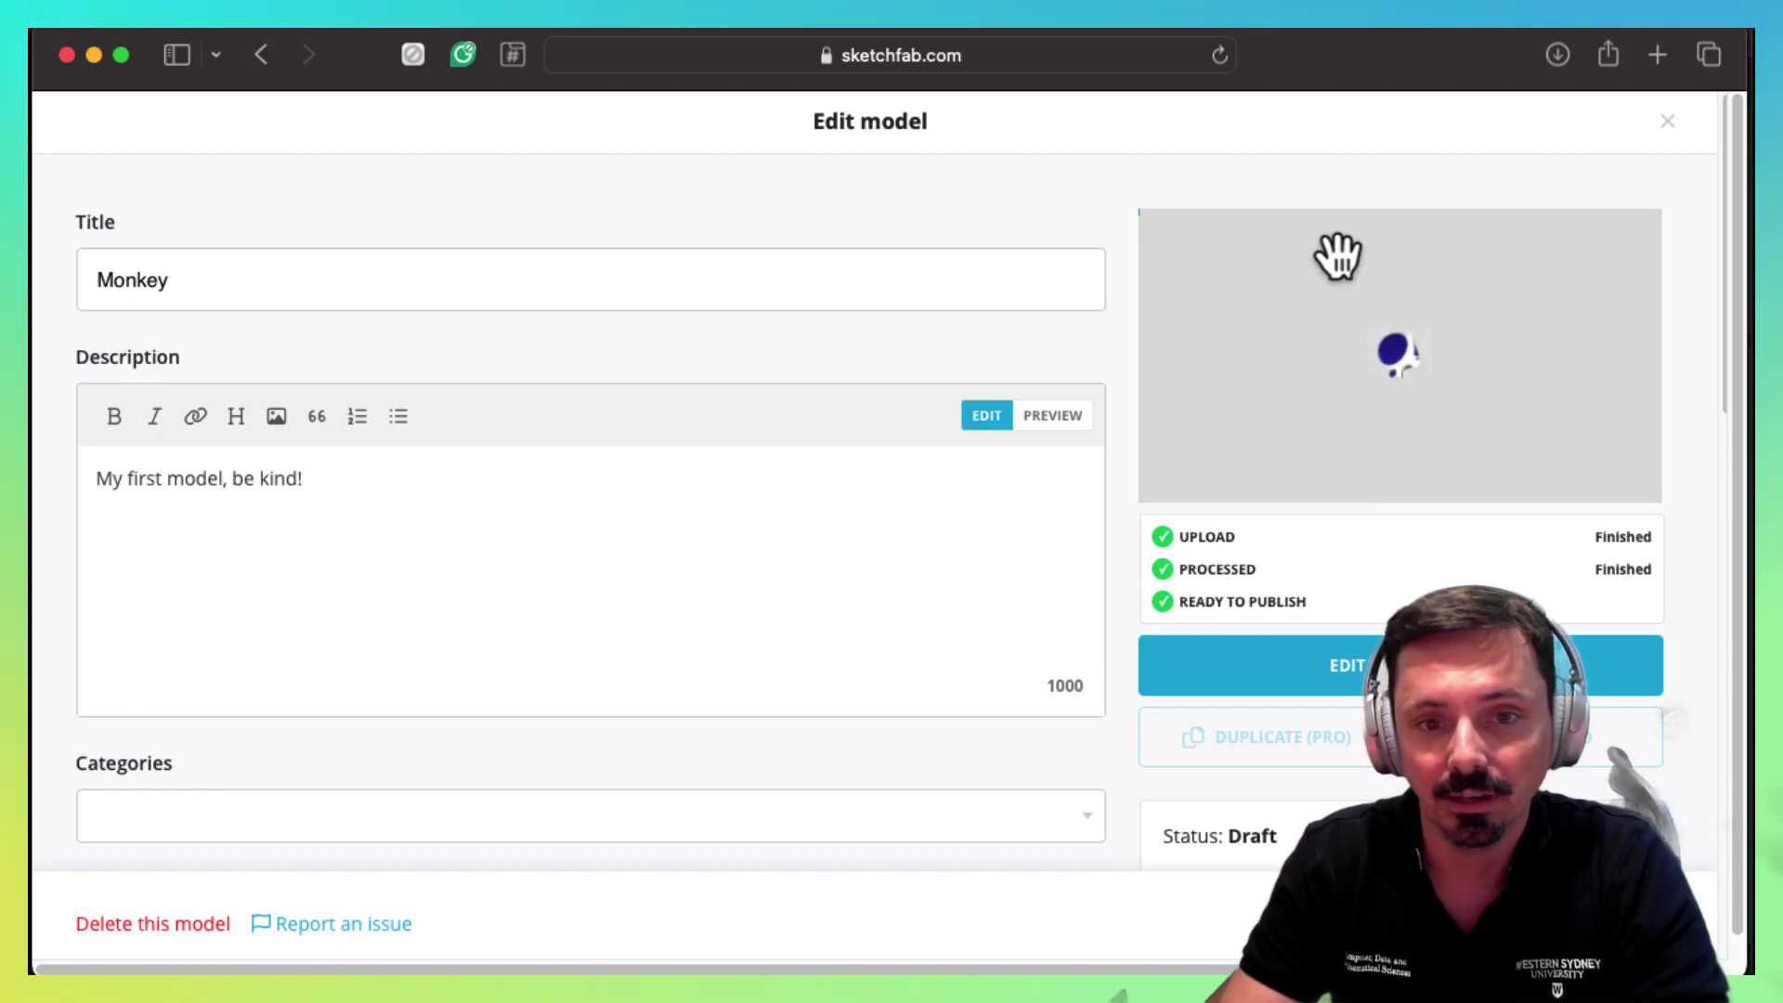
{"action": "mouse_move", "coordinate": [1341, 371]}
{"action": "left_mouse_down"}
{"action": "mouse_move", "coordinate": [1553, 375]}
{"action": "mouse_move", "coordinate": [1421, 287]}
{"action": "mouse_move", "coordinate": [1230, 470]}
{"action": "mouse_move", "coordinate": [1505, 376]}
{"action": "mouse_move", "coordinate": [1394, 346]}
{"action": "mouse_move", "coordinate": [1409, 343]}
{"action": "mouse_move", "coordinate": [1318, 465]}
{"action": "mouse_move", "coordinate": [1334, 446]}
{"action": "mouse_move", "coordinate": [1445, 442]}
{"action": "mouse_move", "coordinate": [1329, 422]}
{"action": "mouse_move", "coordinate": [1354, 513]}
{"action": "left_mouse_up"}
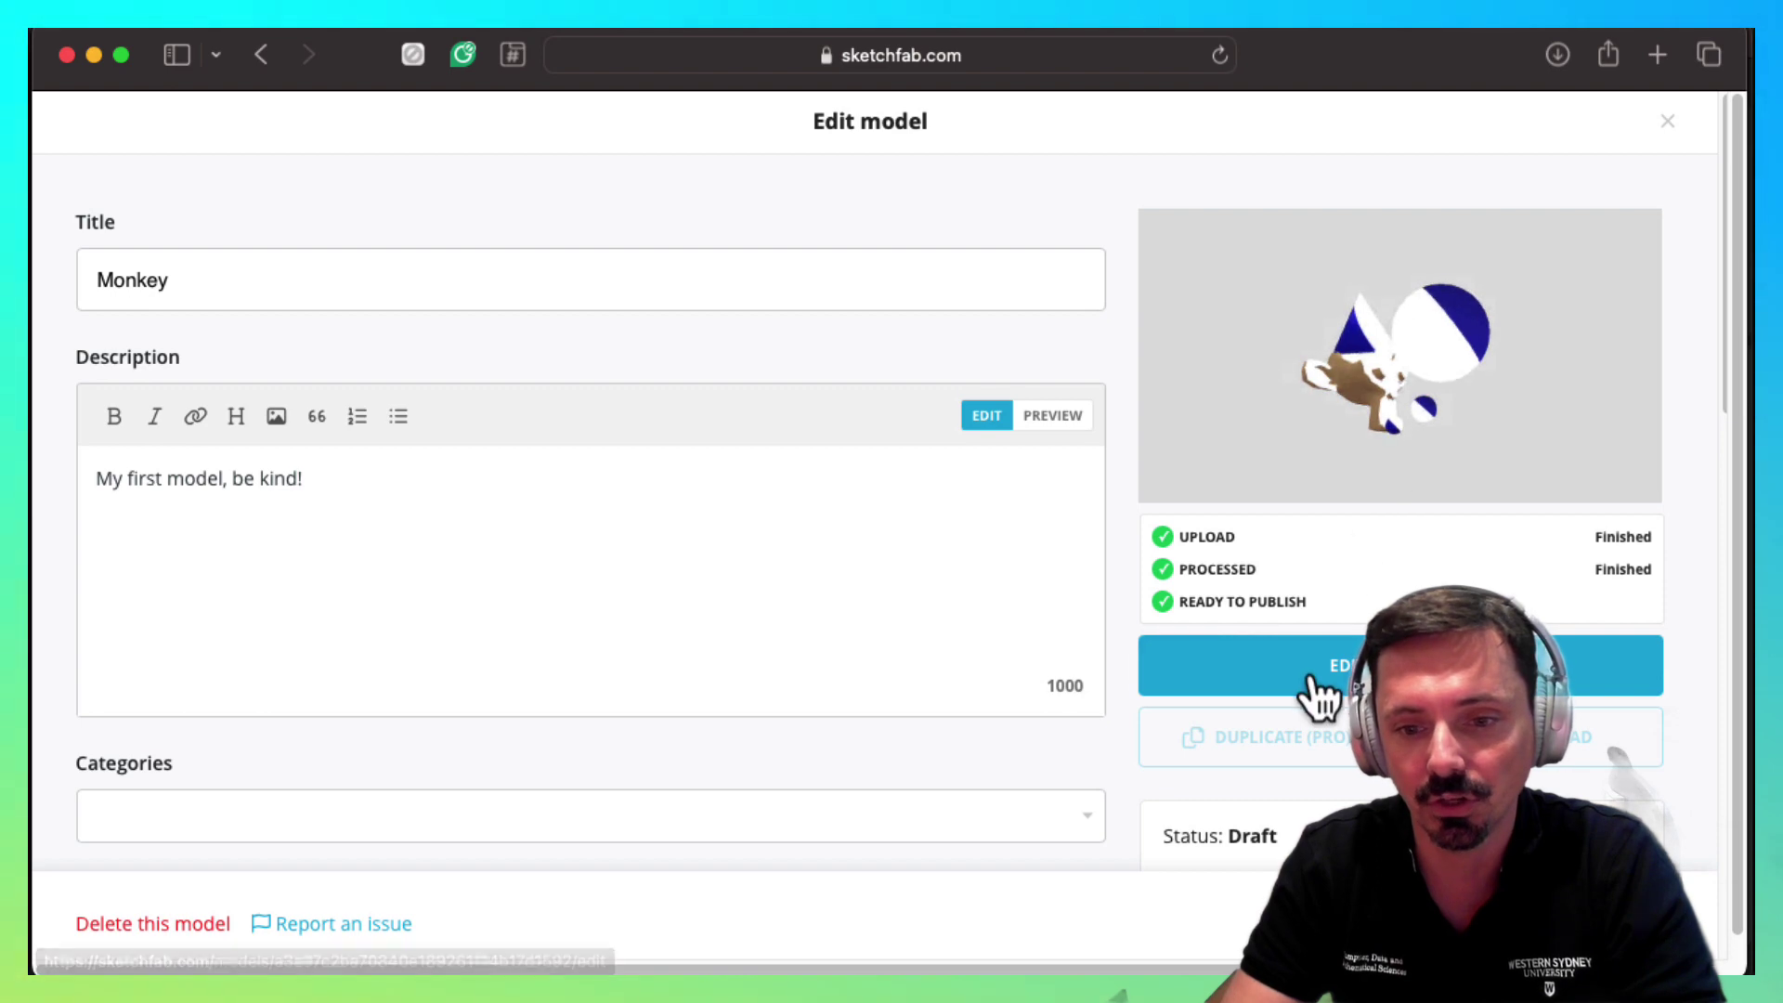
{"action": "scroll", "coordinate": [1310, 687], "scroll_direction": "down", "scroll_amount": 5}
{"action": "scroll", "coordinate": [1293, 666], "scroll_direction": "down", "scroll_amount": 7}
{"action": "scroll", "coordinate": [1388, 609], "scroll_direction": "up", "scroll_amount": 12}
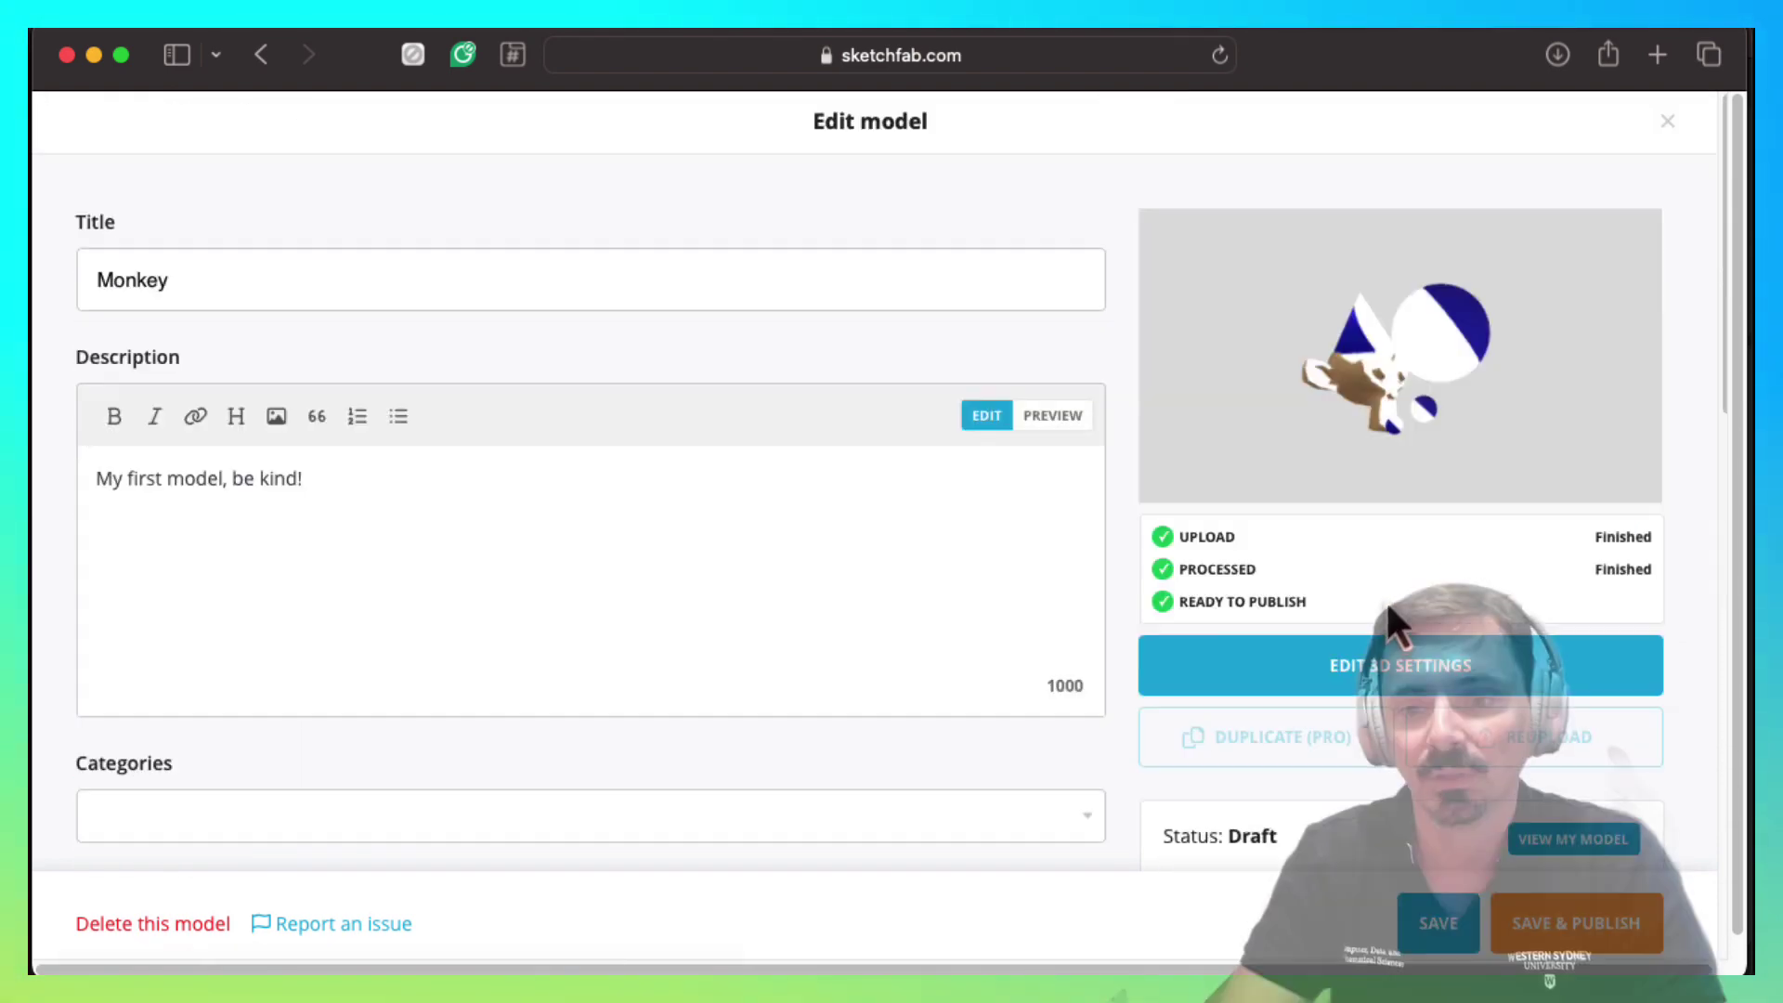
Save and publish the Monkey model, and open its public model page.
{"action": "scroll", "coordinate": [1393, 615], "scroll_direction": "down", "scroll_amount": 20}
{"action": "left_click", "coordinate": [1557, 922]}
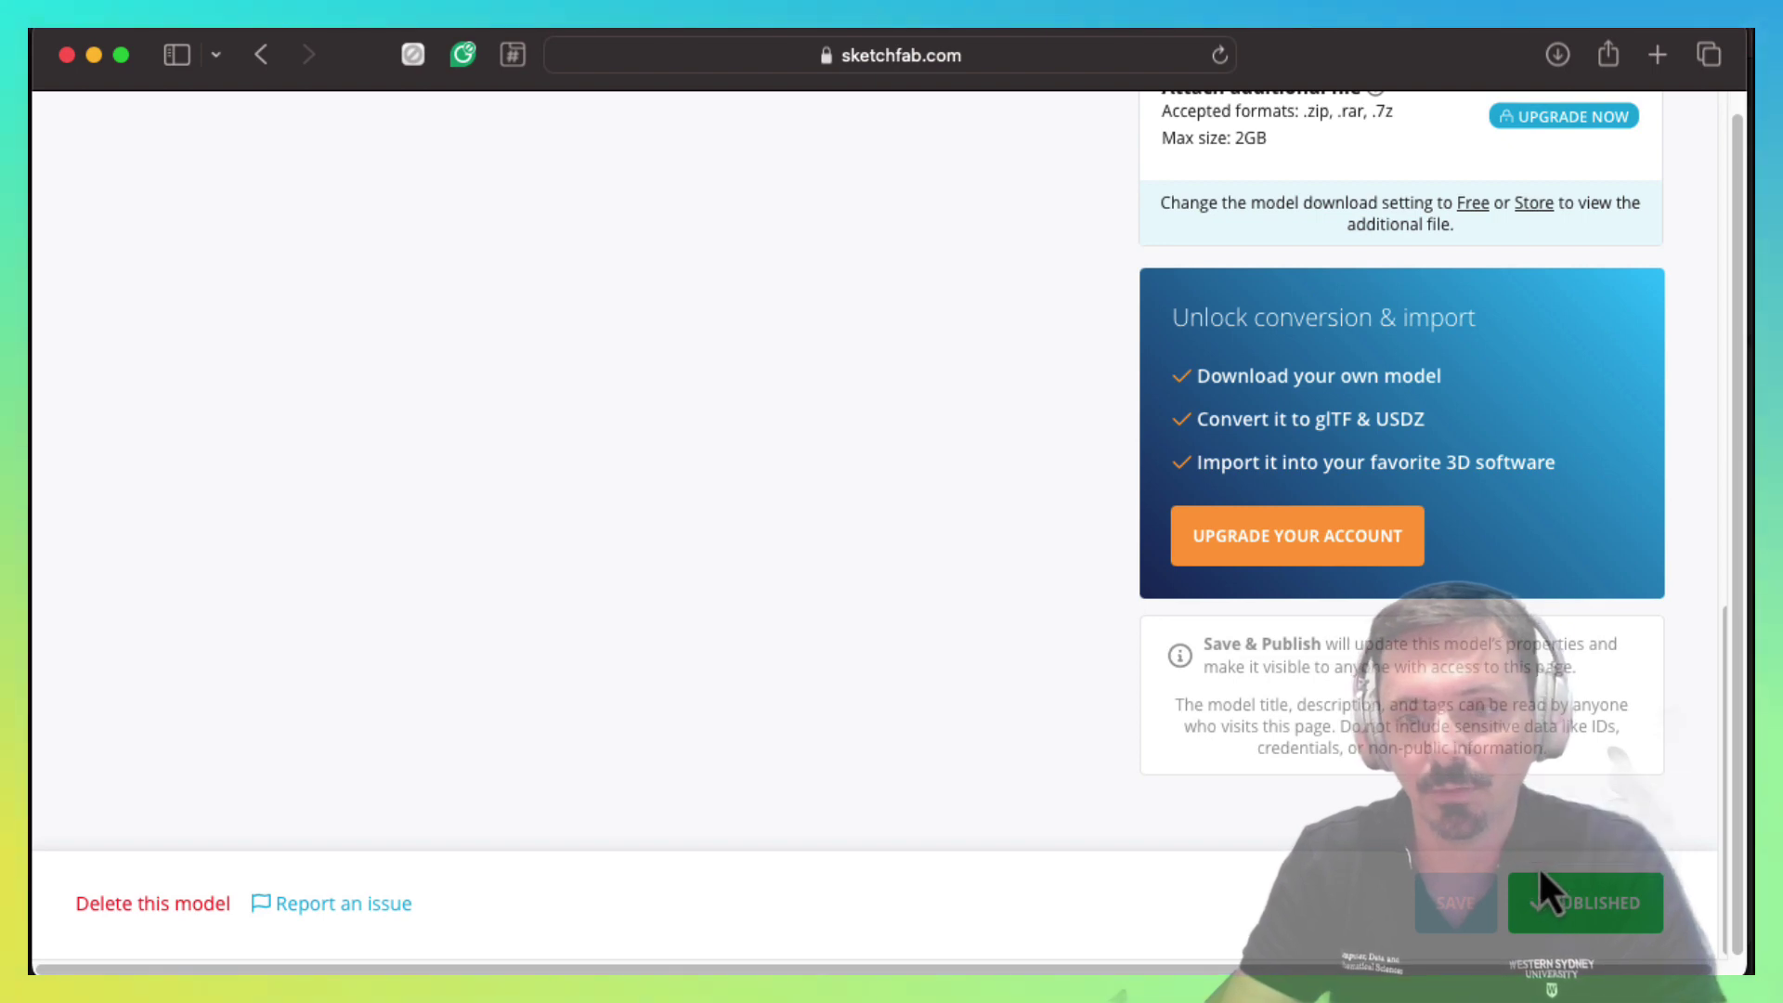
{"action": "scroll", "coordinate": [1538, 866], "scroll_direction": "up", "scroll_amount": 10}
{"action": "scroll", "coordinate": [1529, 862], "scroll_direction": "up", "scroll_amount": 4}
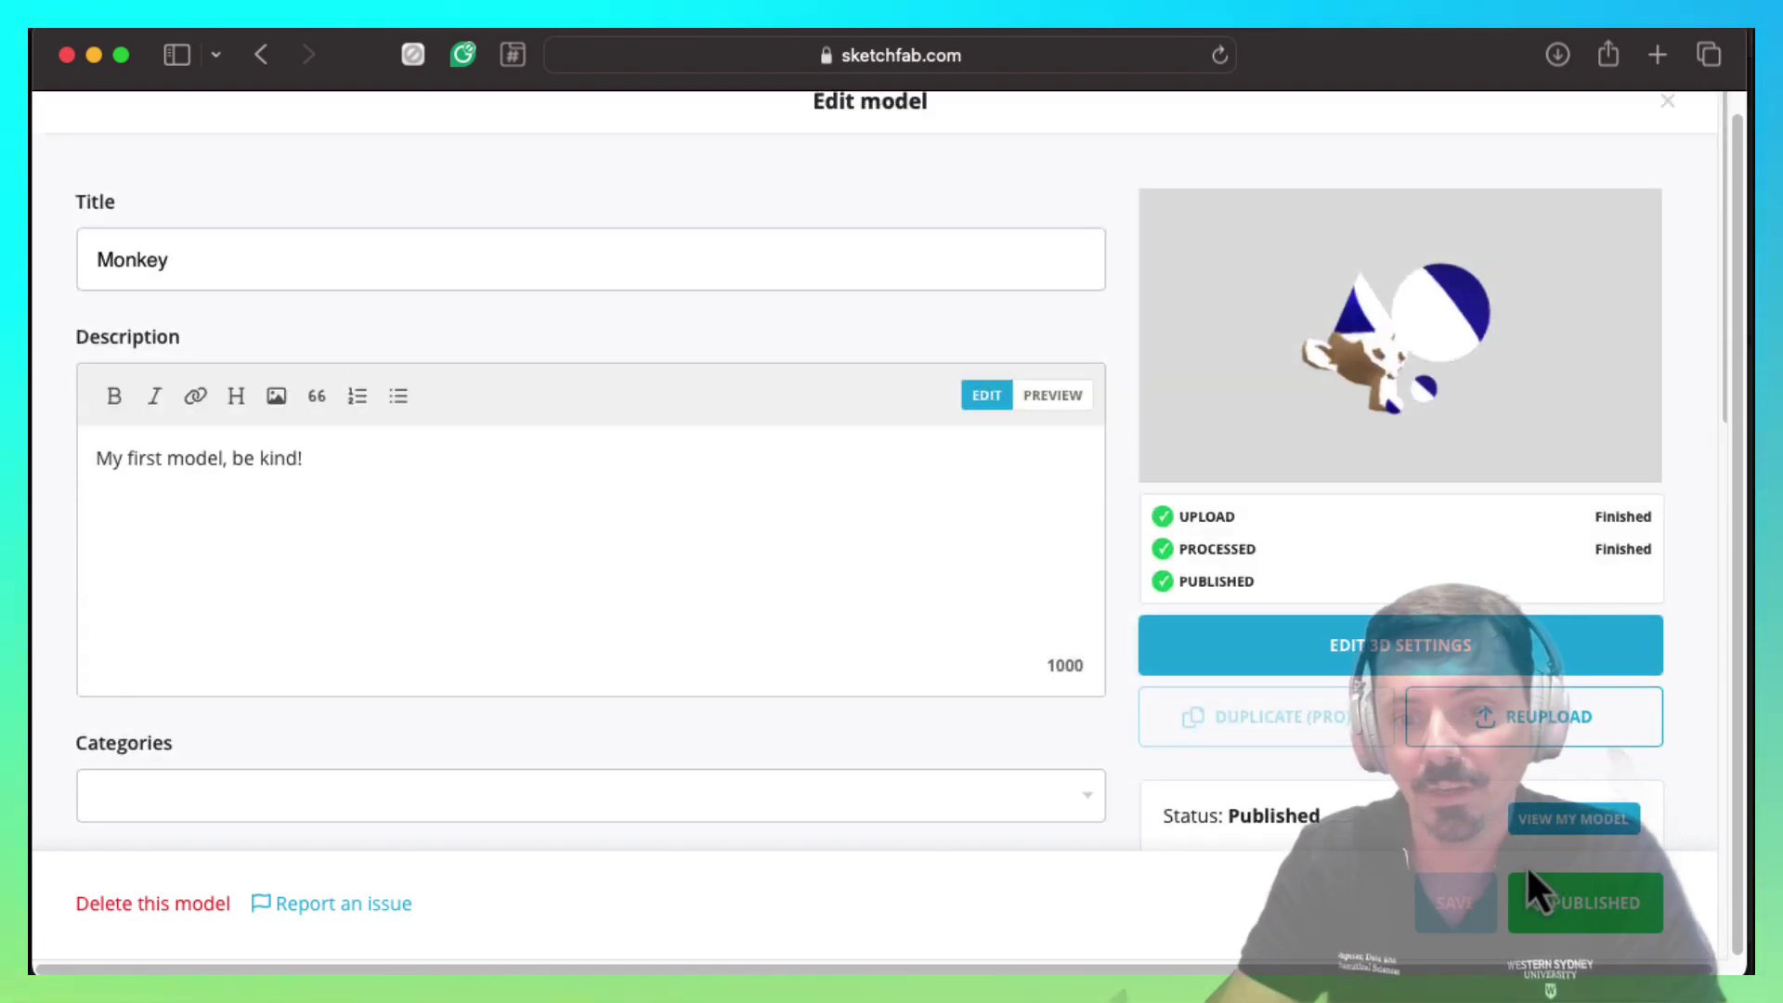
{"action": "left_click", "coordinate": [1544, 826]}
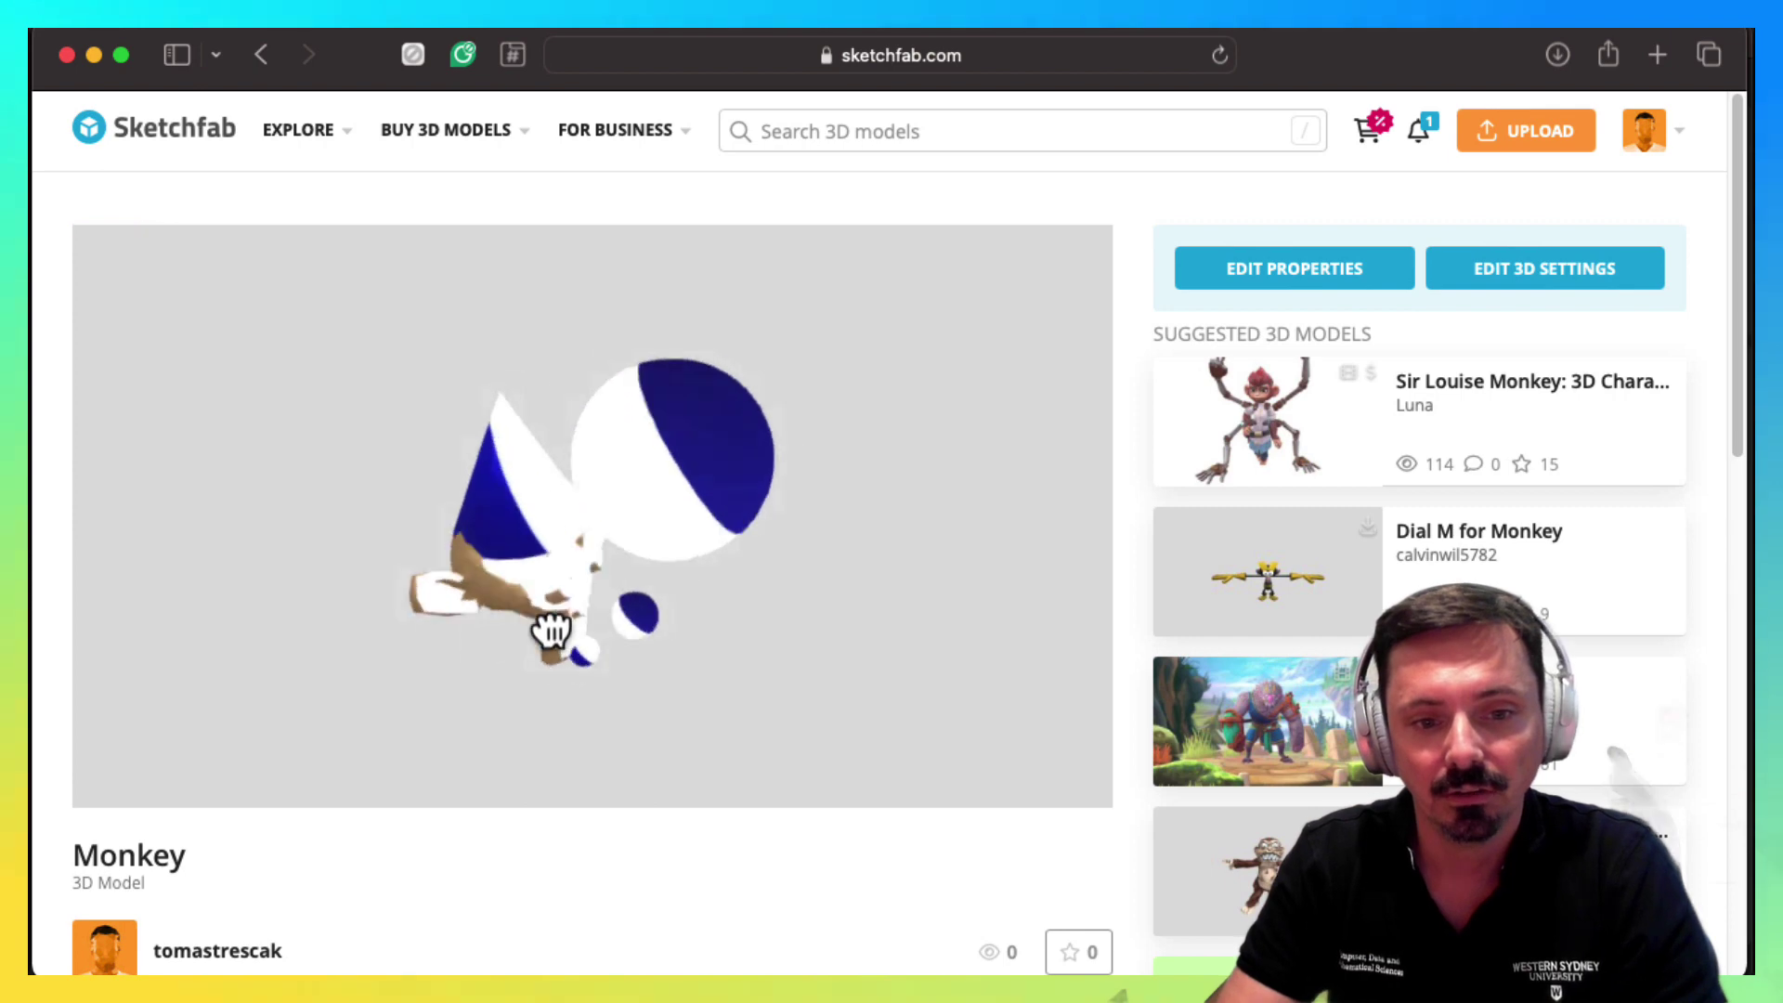
Copy the published model's web address, switch to the SkillPies submission and delete the "<Insert Sketchfab >" placeholder.
{"action": "left_click", "coordinate": [1028, 54]}
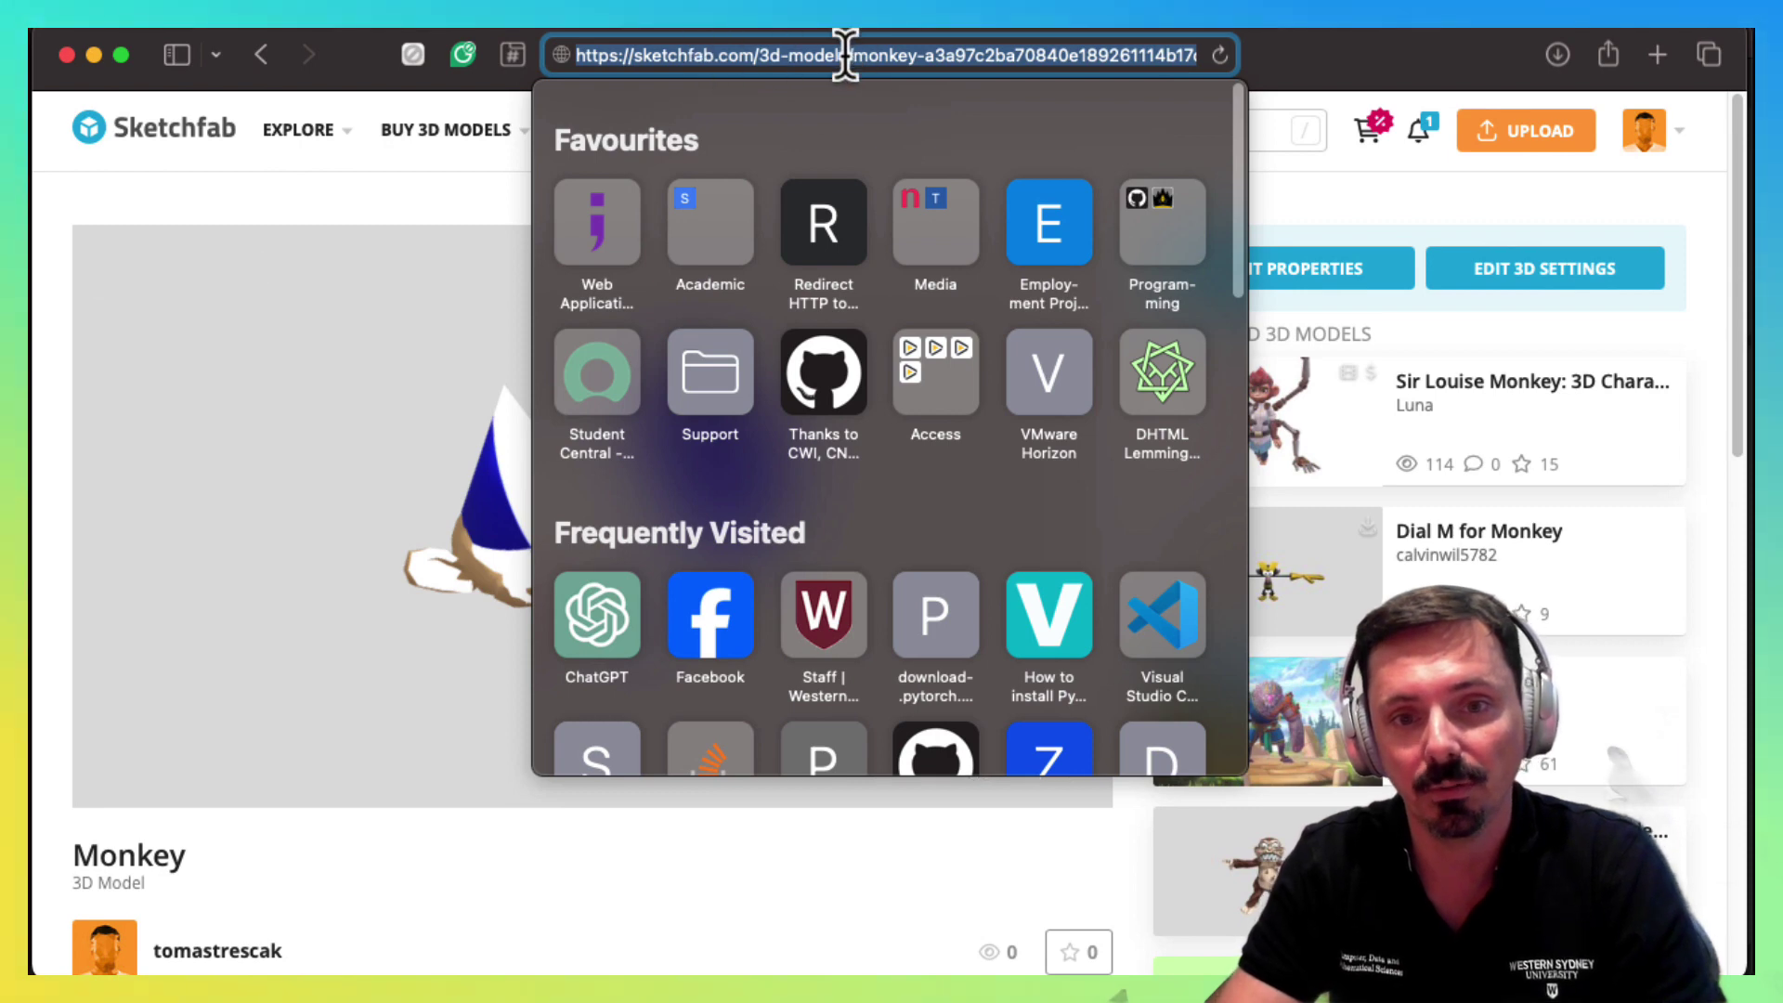
{"action": "left_click", "coordinate": [318, 441]}
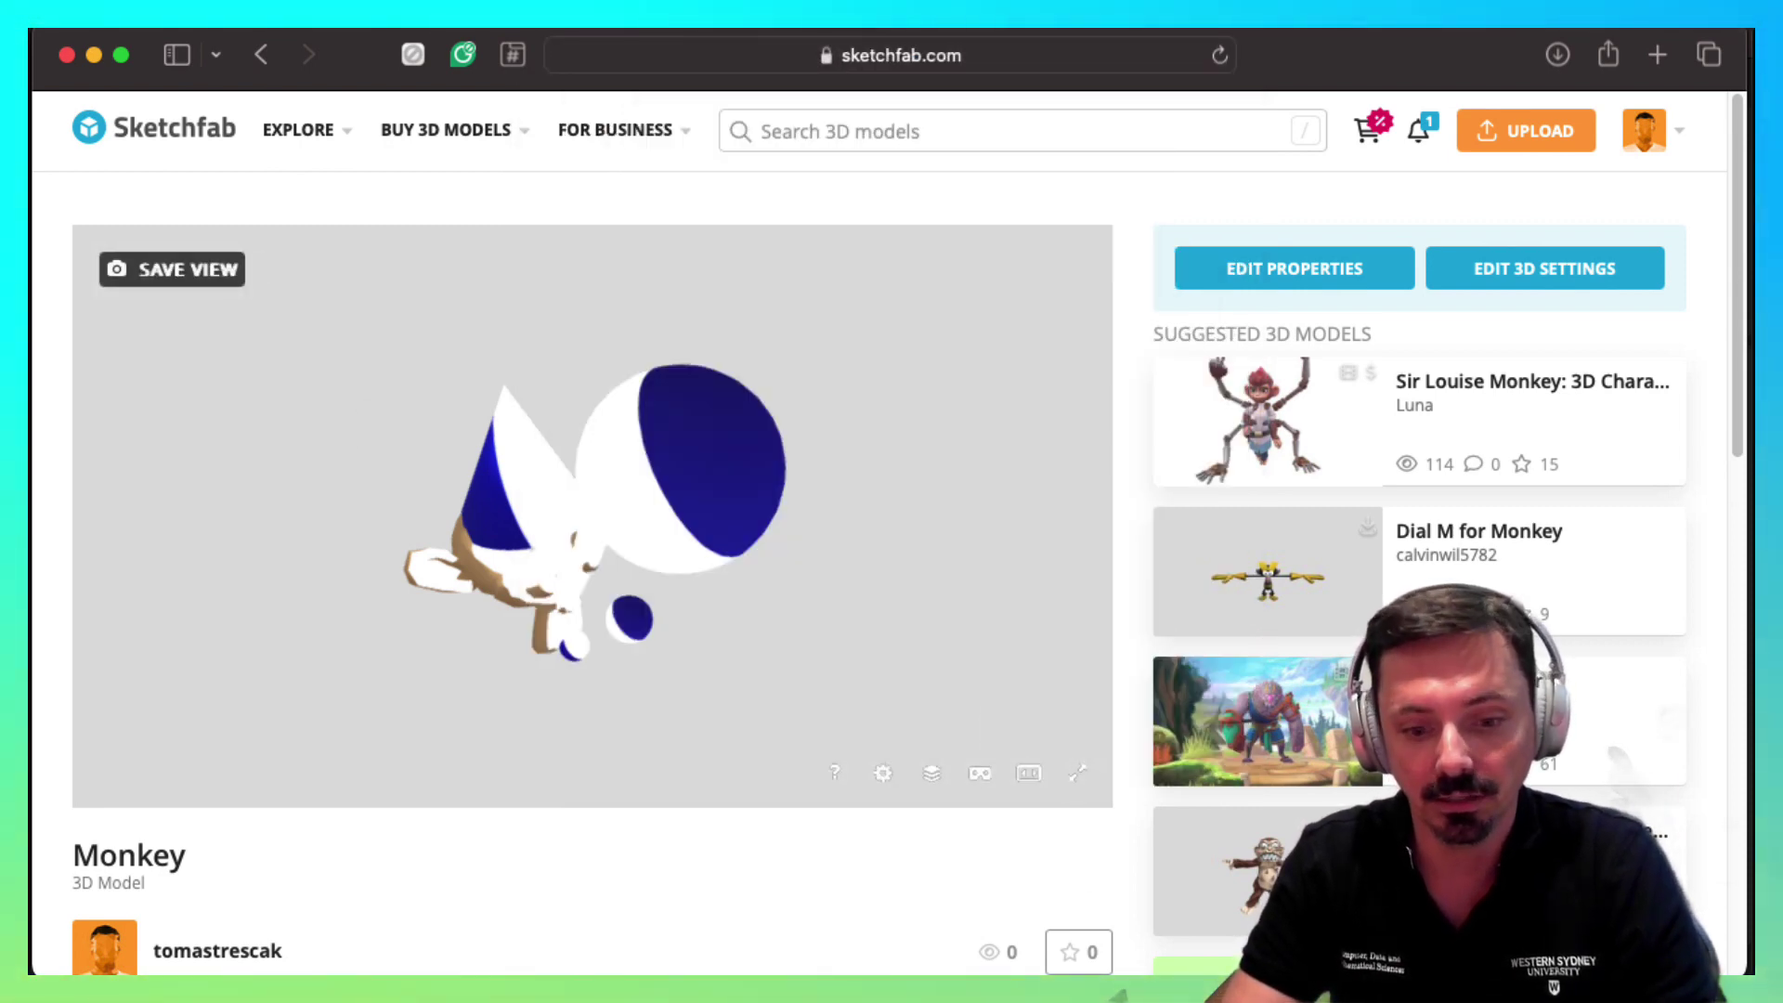
{"action": "key", "text": "super+Tab"}
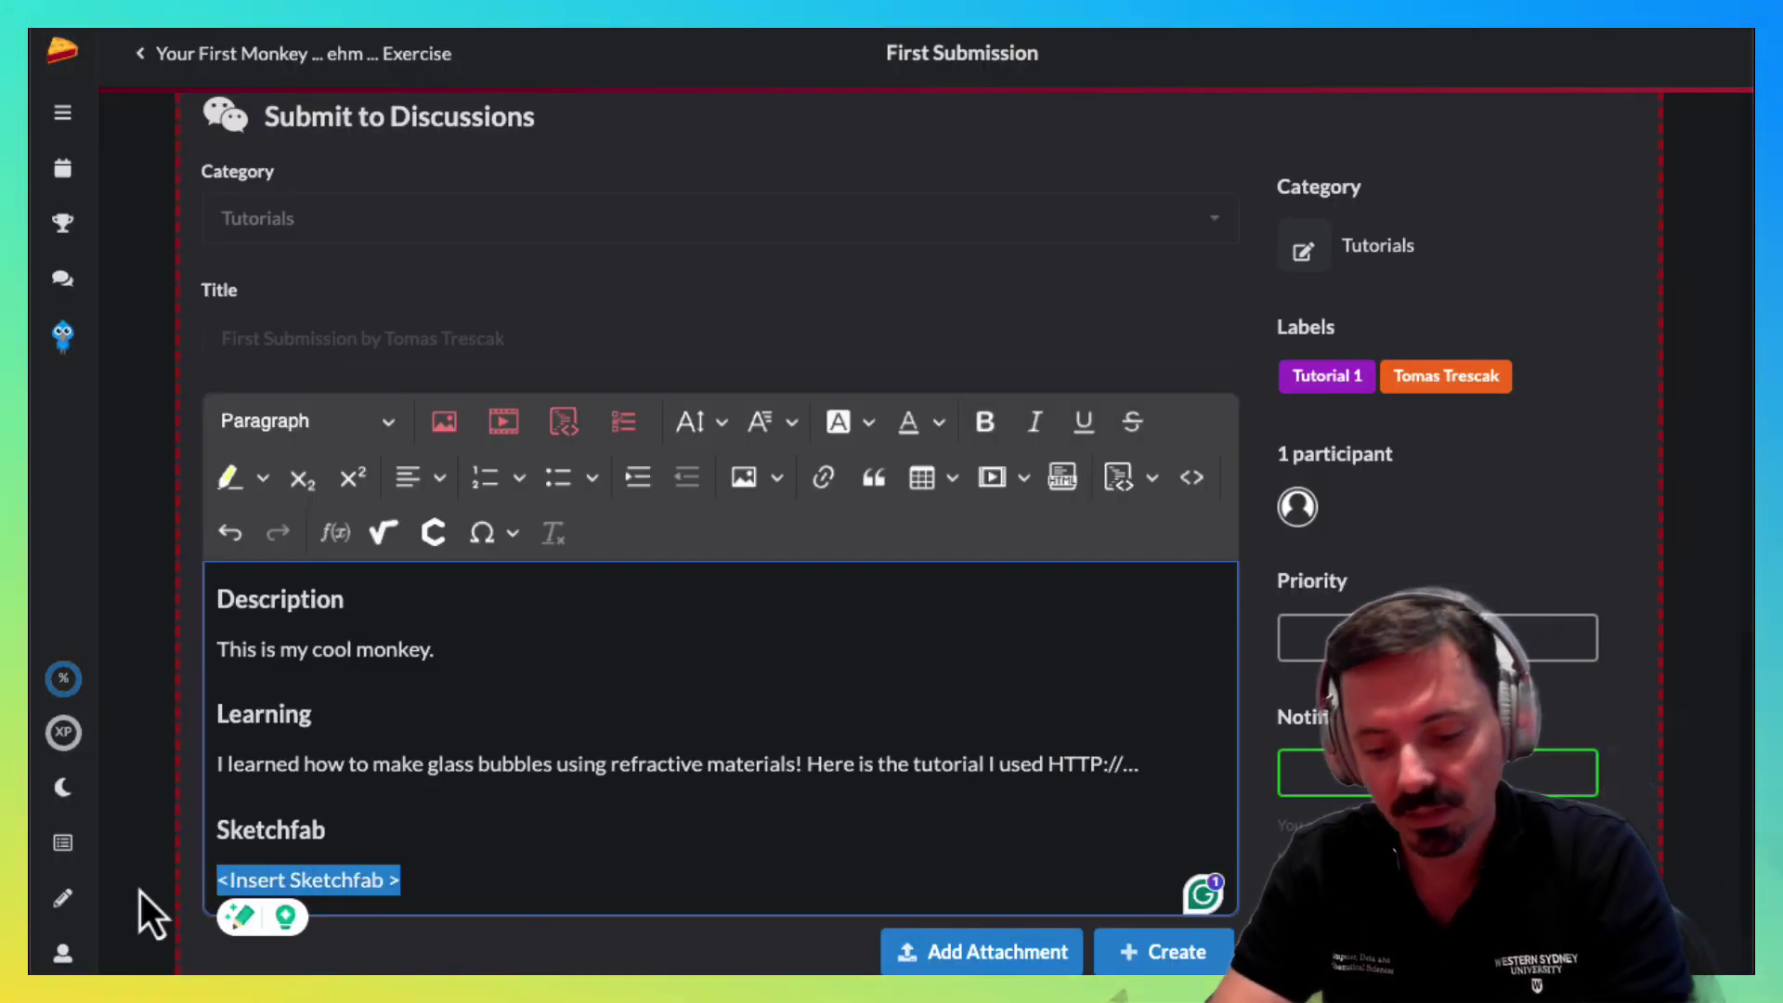
{"action": "key", "text": "BackSpace"}
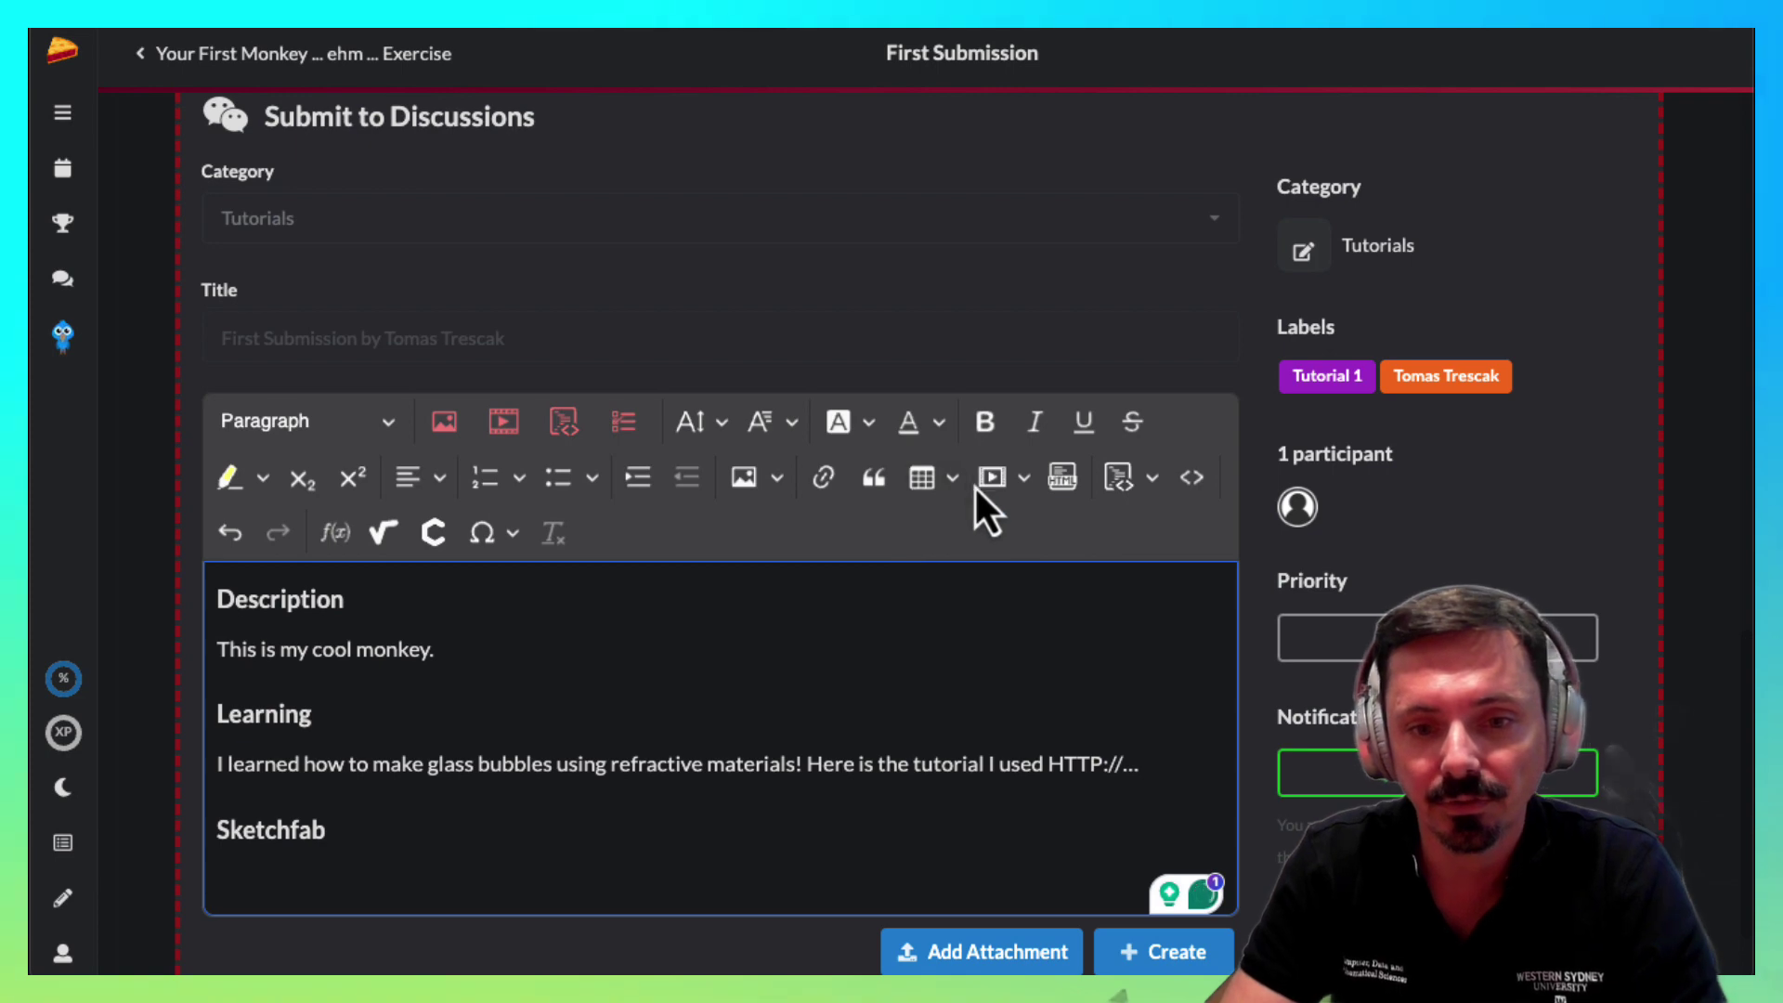